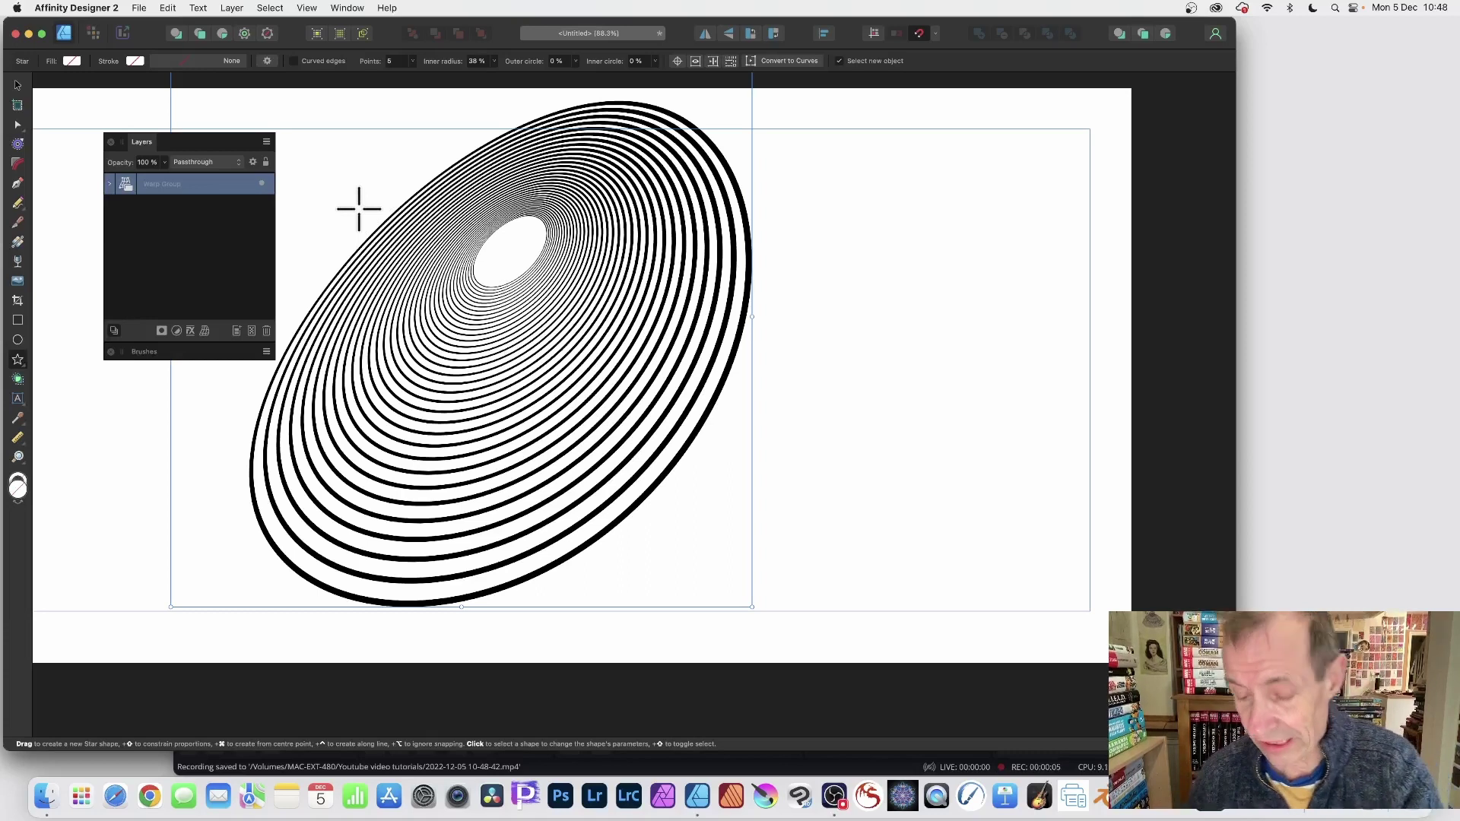
Delete the warped black contour ring group, leaving an empty canvas
{"action": "key", "text": "Delete"}
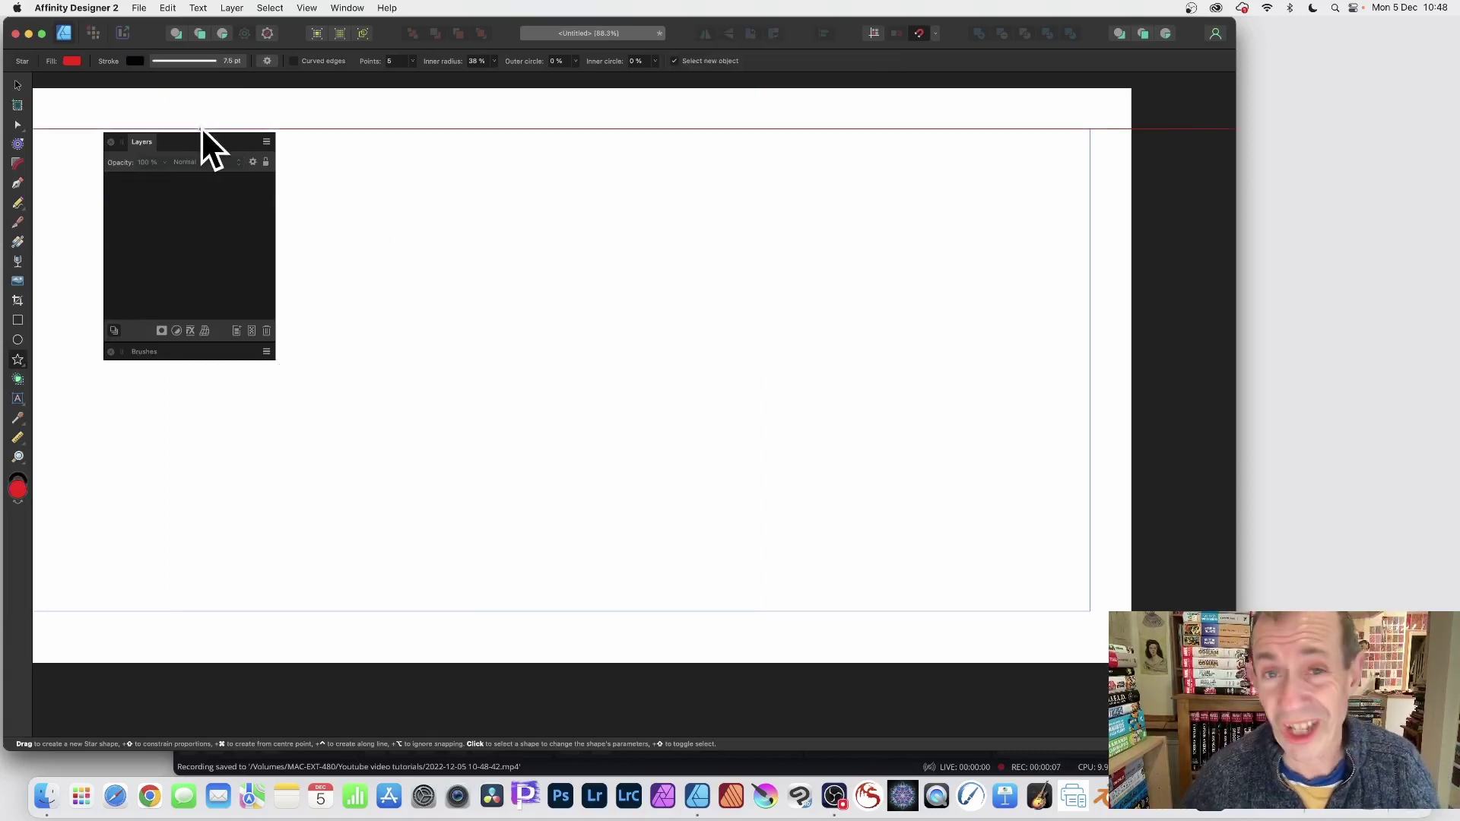
Draw a large red circle with a 7.5 pt black stroke using the Ellipse Tool
{"action": "left_click", "coordinate": [18, 340]}
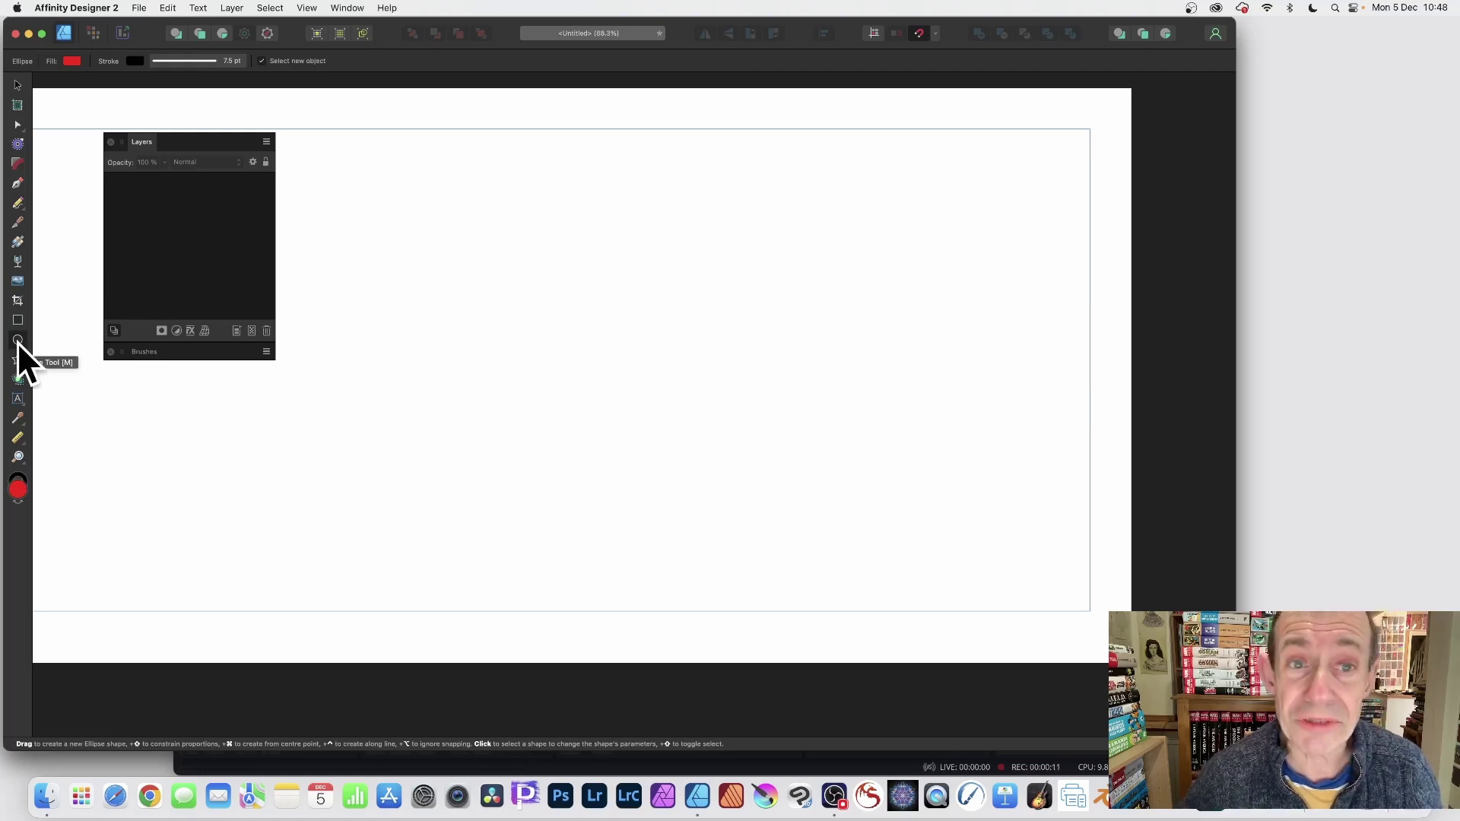
{"action": "left_click_drag", "start_coordinate": [333, 122], "coordinate": [805, 593]}
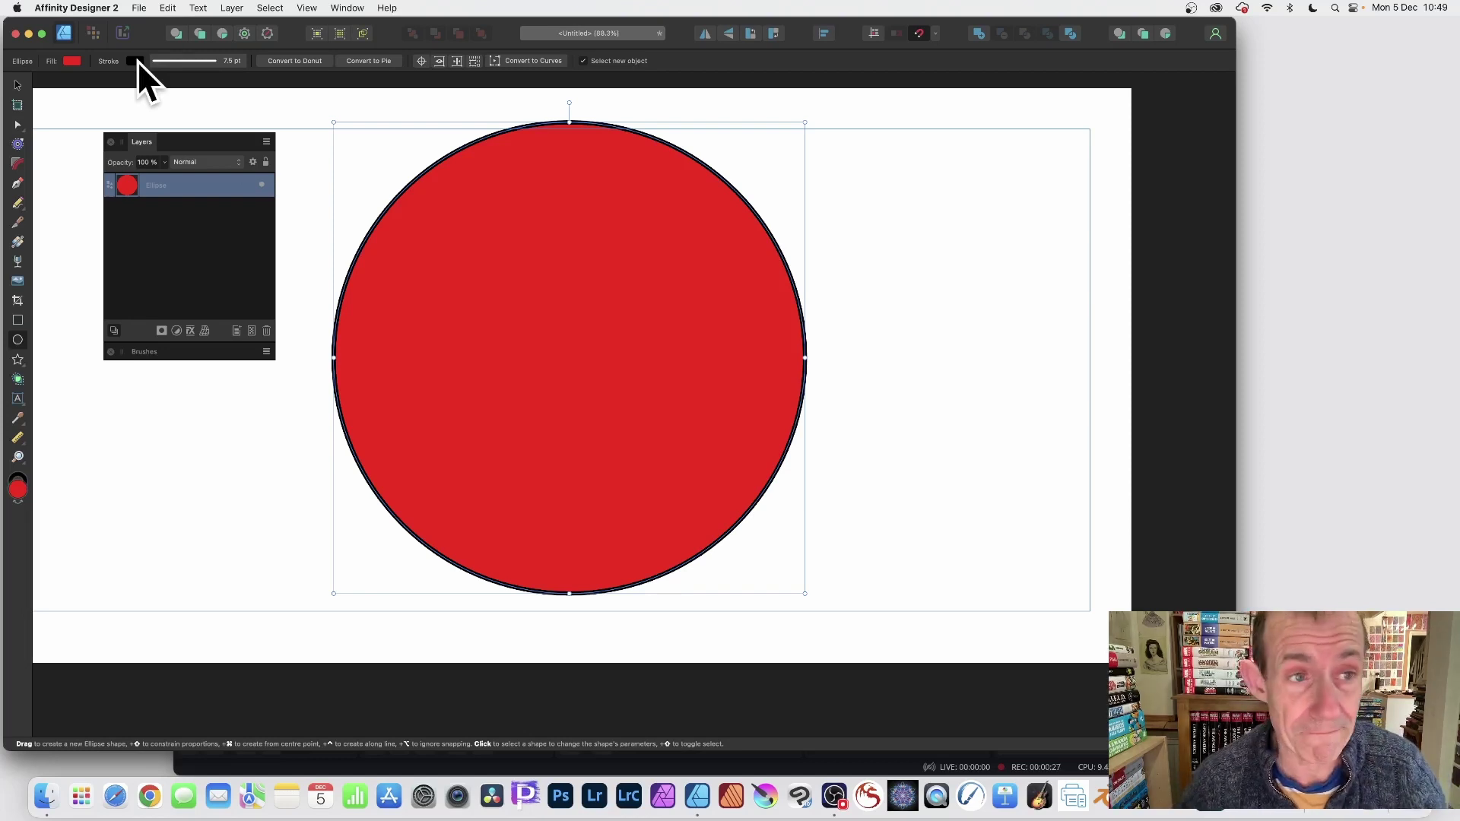
{"action": "left_click", "coordinate": [204, 60]}
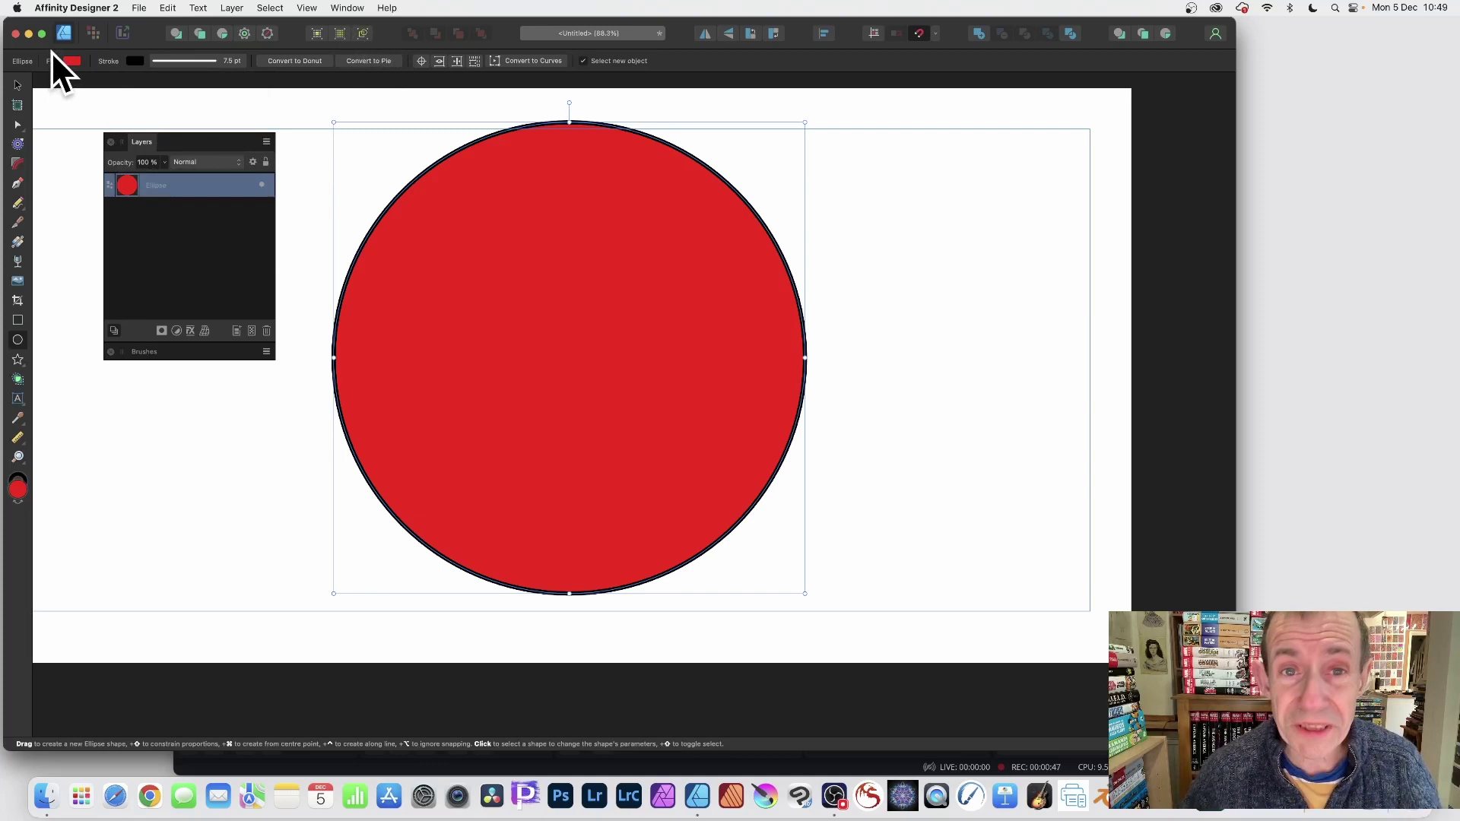
Duplicate the red circle, shrink the copy slightly and centre it inside the original
{"action": "left_click", "coordinate": [17, 86]}
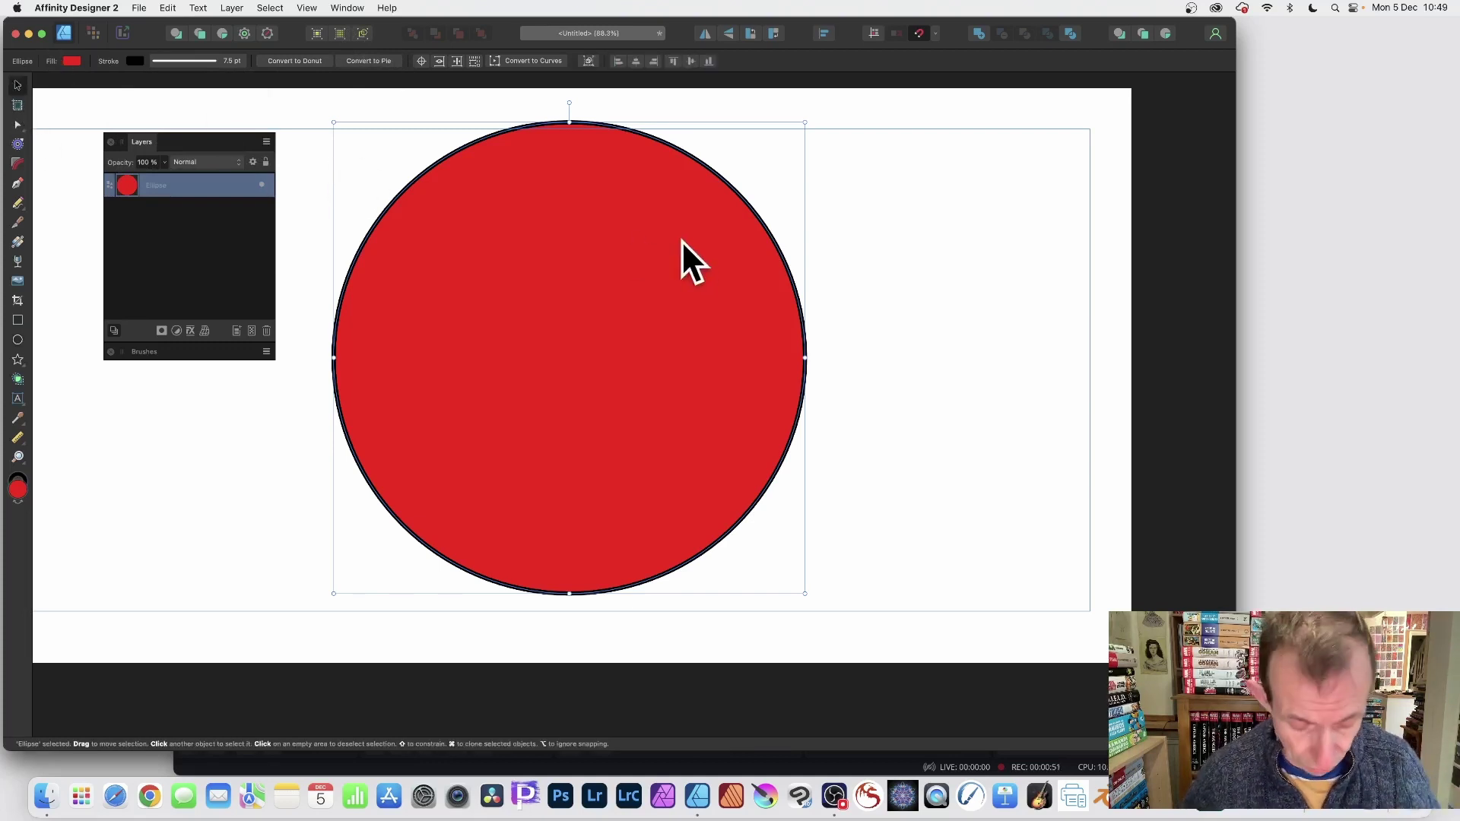
{"action": "left_click_drag", "start_coordinate": [535, 228], "coordinate": [547, 236]}
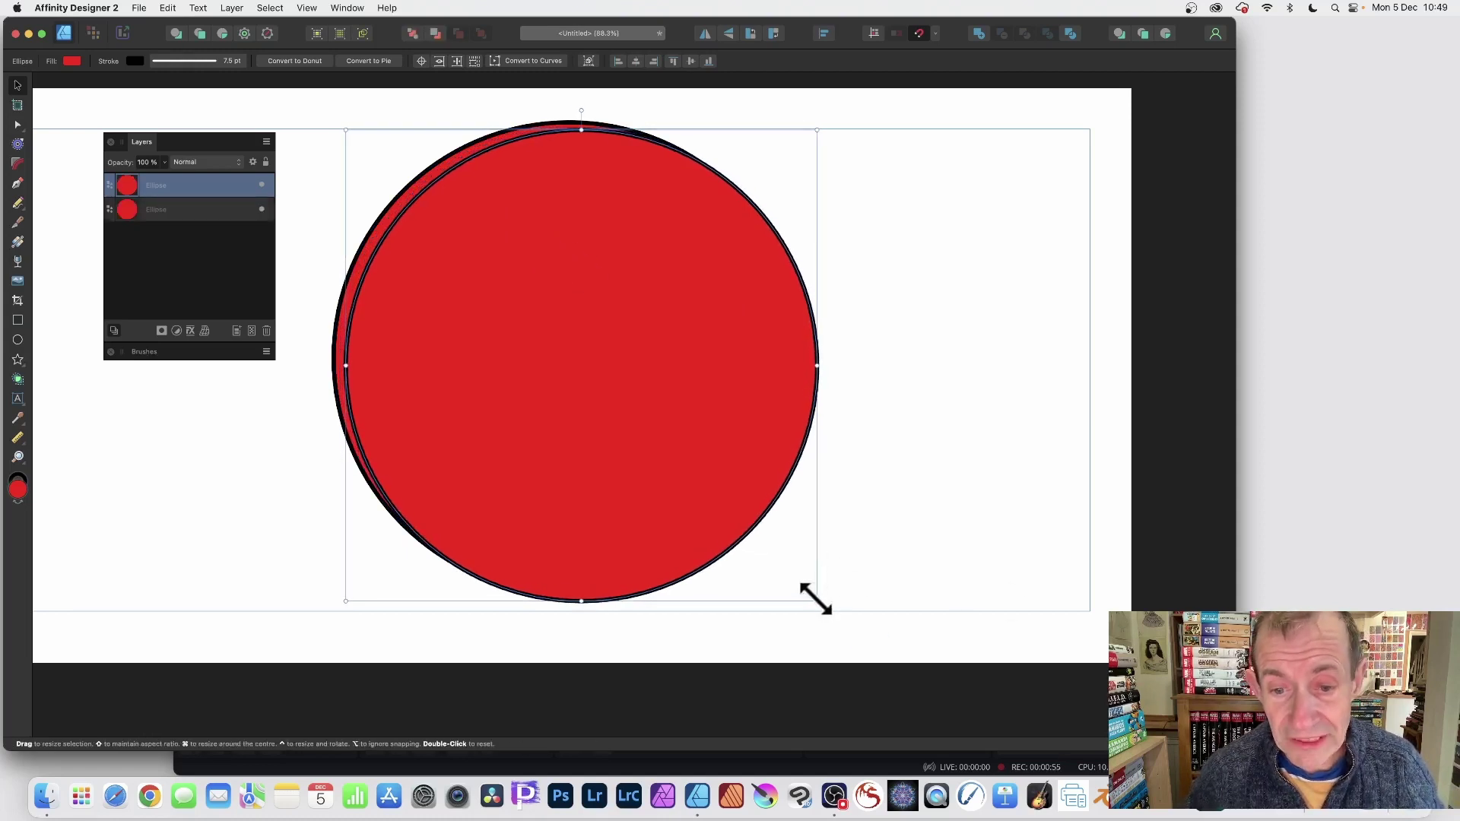
{"action": "left_click_drag", "start_coordinate": [816, 601], "coordinate": [783, 567]}
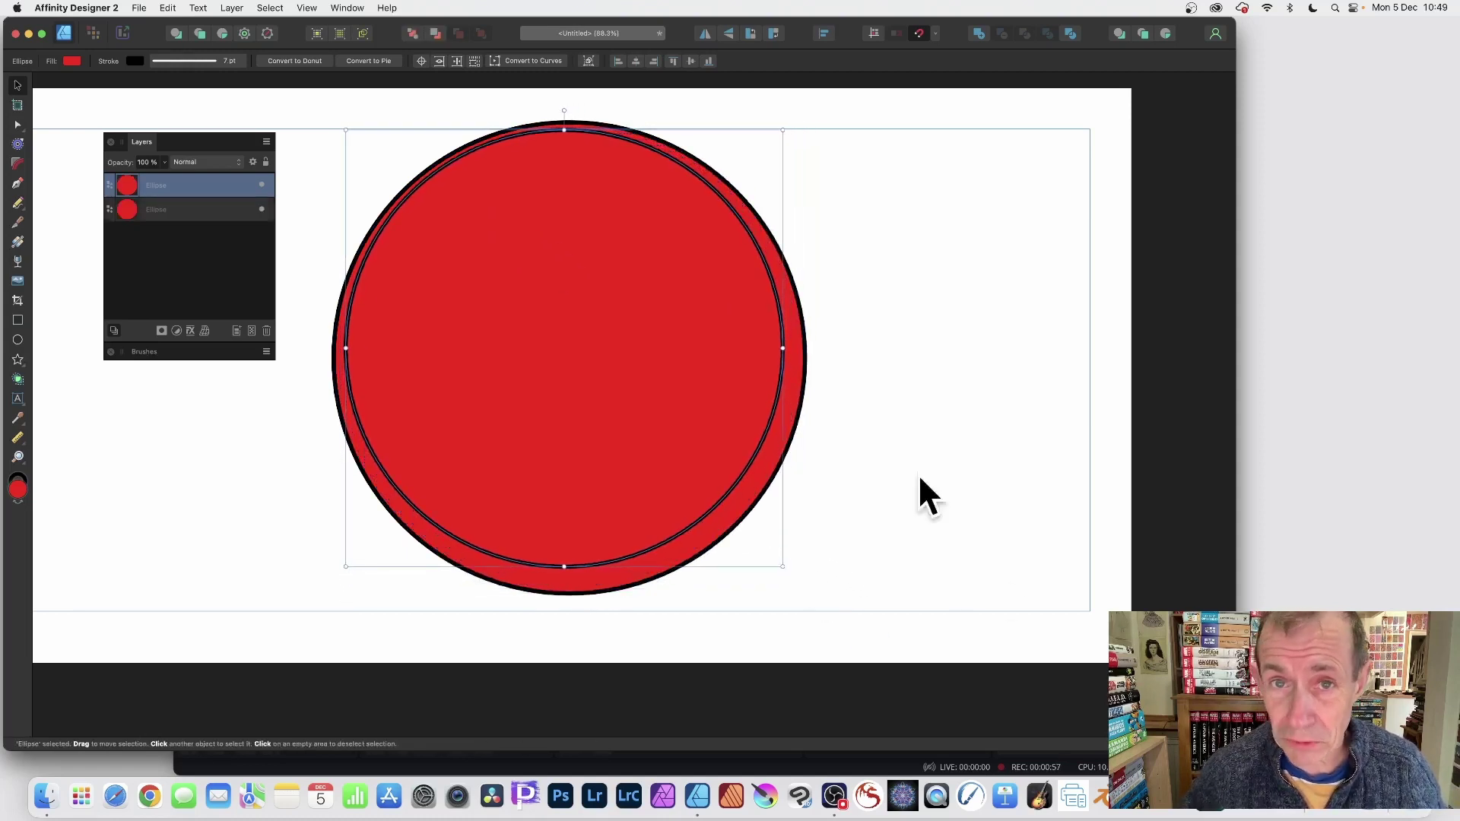
{"action": "left_click_drag", "start_coordinate": [628, 272], "coordinate": [630, 273]}
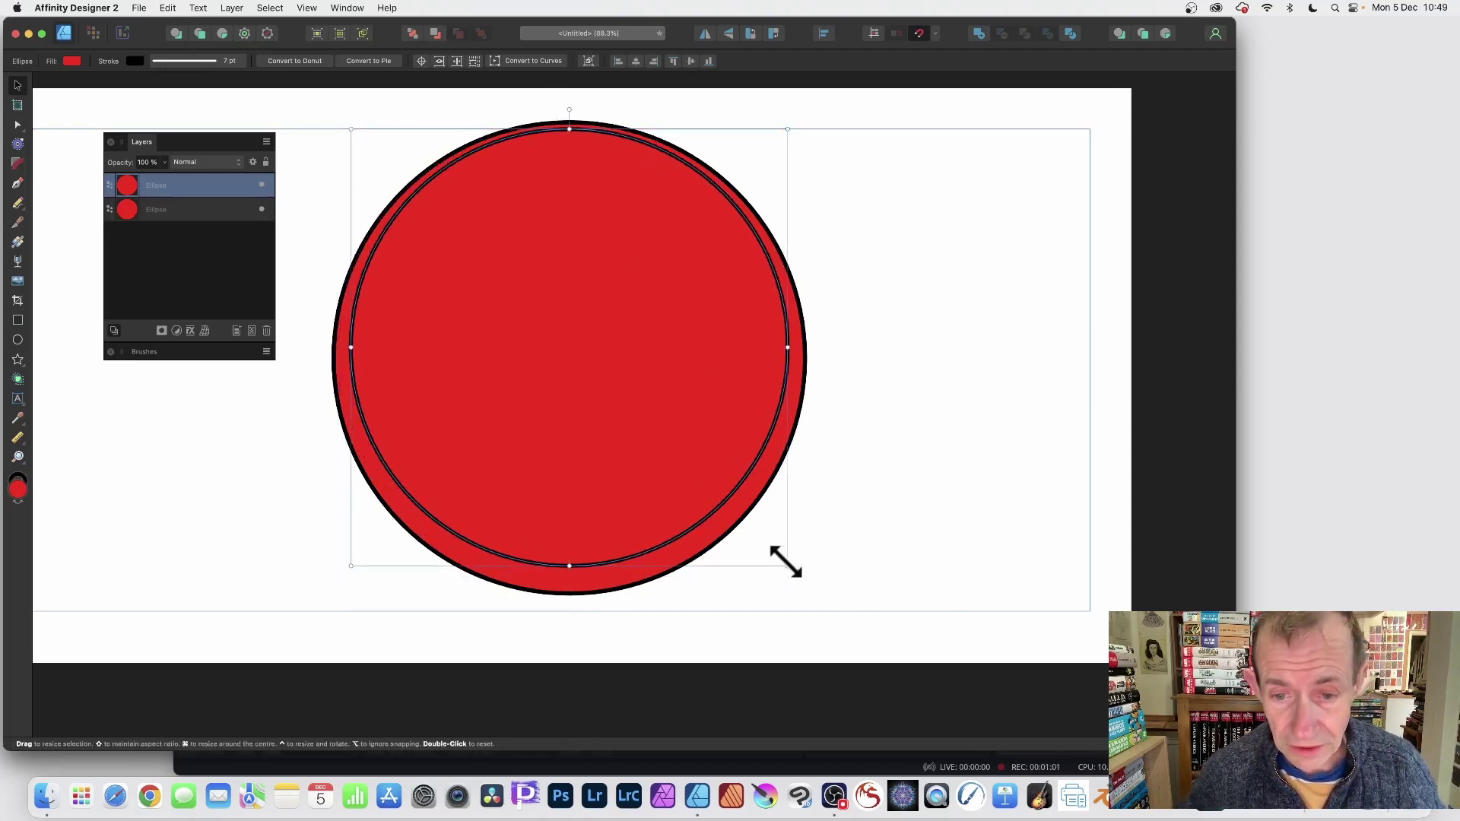
{"action": "left_click_drag", "start_coordinate": [787, 566], "coordinate": [797, 572]}
{"action": "left_click_drag", "start_coordinate": [651, 390], "coordinate": [646, 396]}
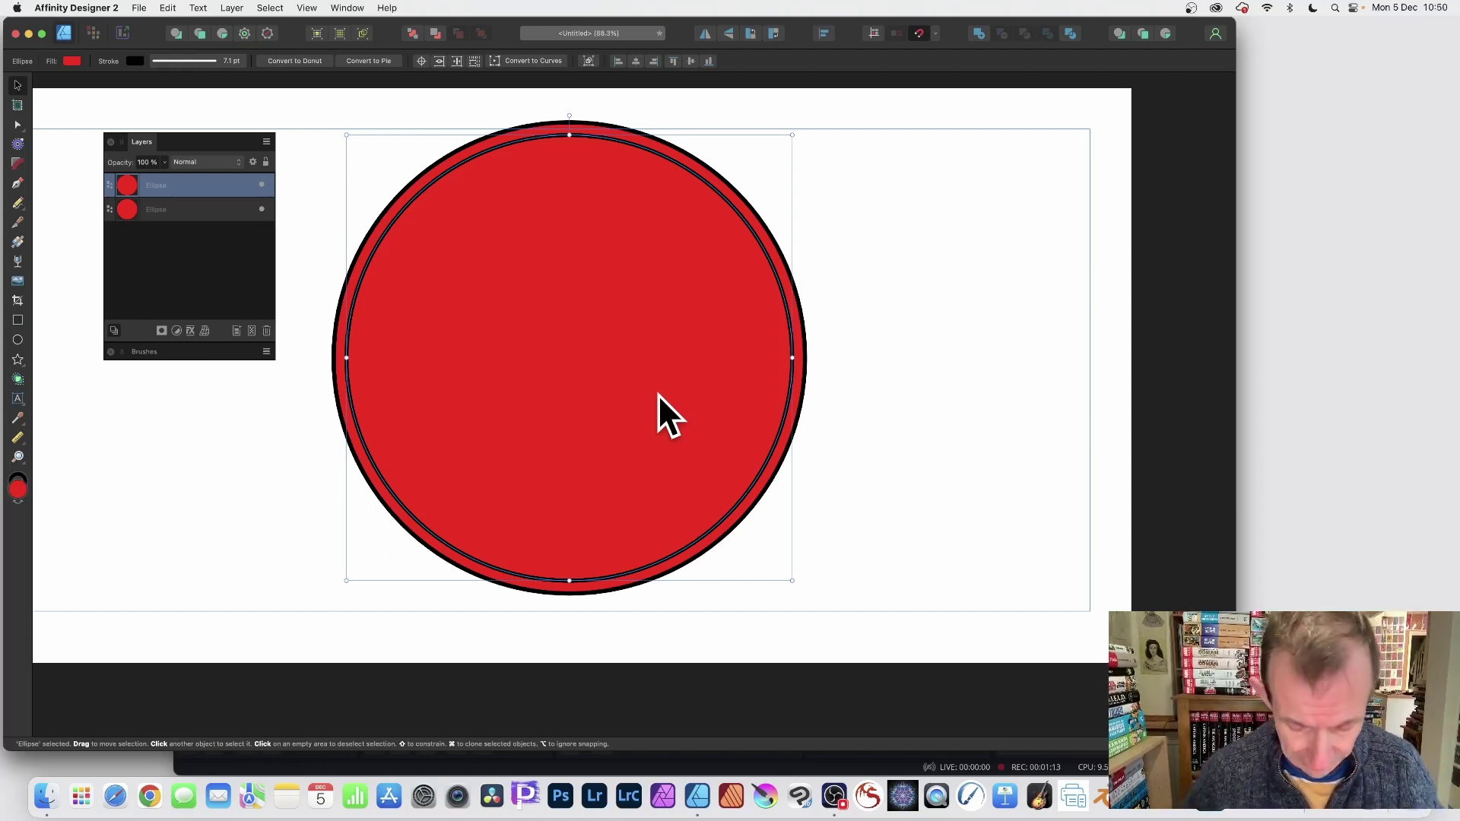
Repeat the duplicate five times with Cmd+J to add smaller concentric rings toward the centre
{"action": "key", "text": "super+j"}
{"action": "key", "text": "super+j"}
{"action": "key", "text": "super+j"}
{"action": "key", "text": "super+j"}
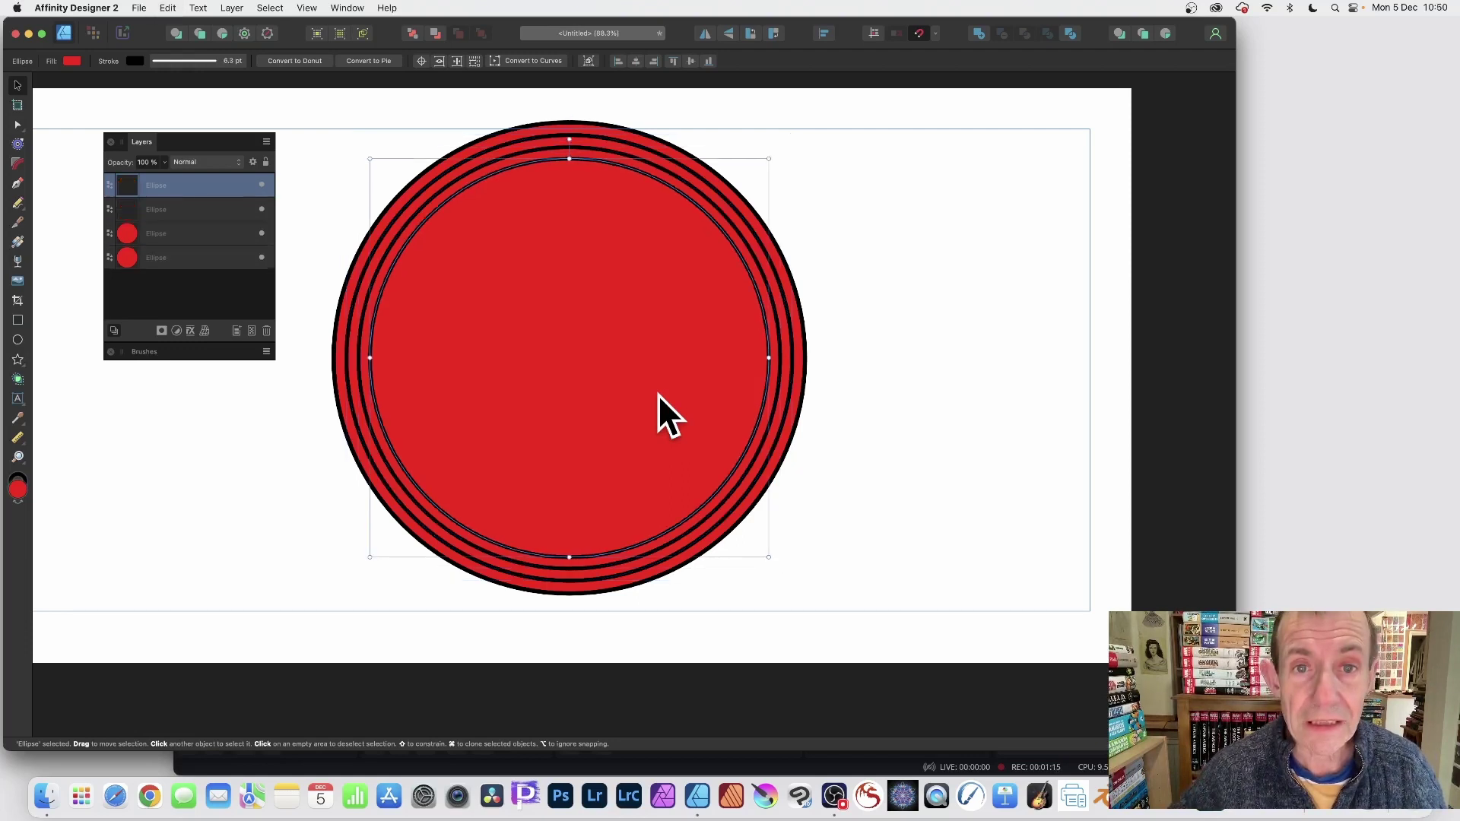
{"action": "key", "text": "super+j"}
{"action": "key", "text": "super+j"}
{"action": "key", "text": "super+j"}
{"action": "key", "text": "super+j"}
{"action": "key", "text": "super+j"}
{"action": "key", "text": "super+j"}
{"action": "key", "text": "super+j"}
{"action": "key", "text": "super+j"}
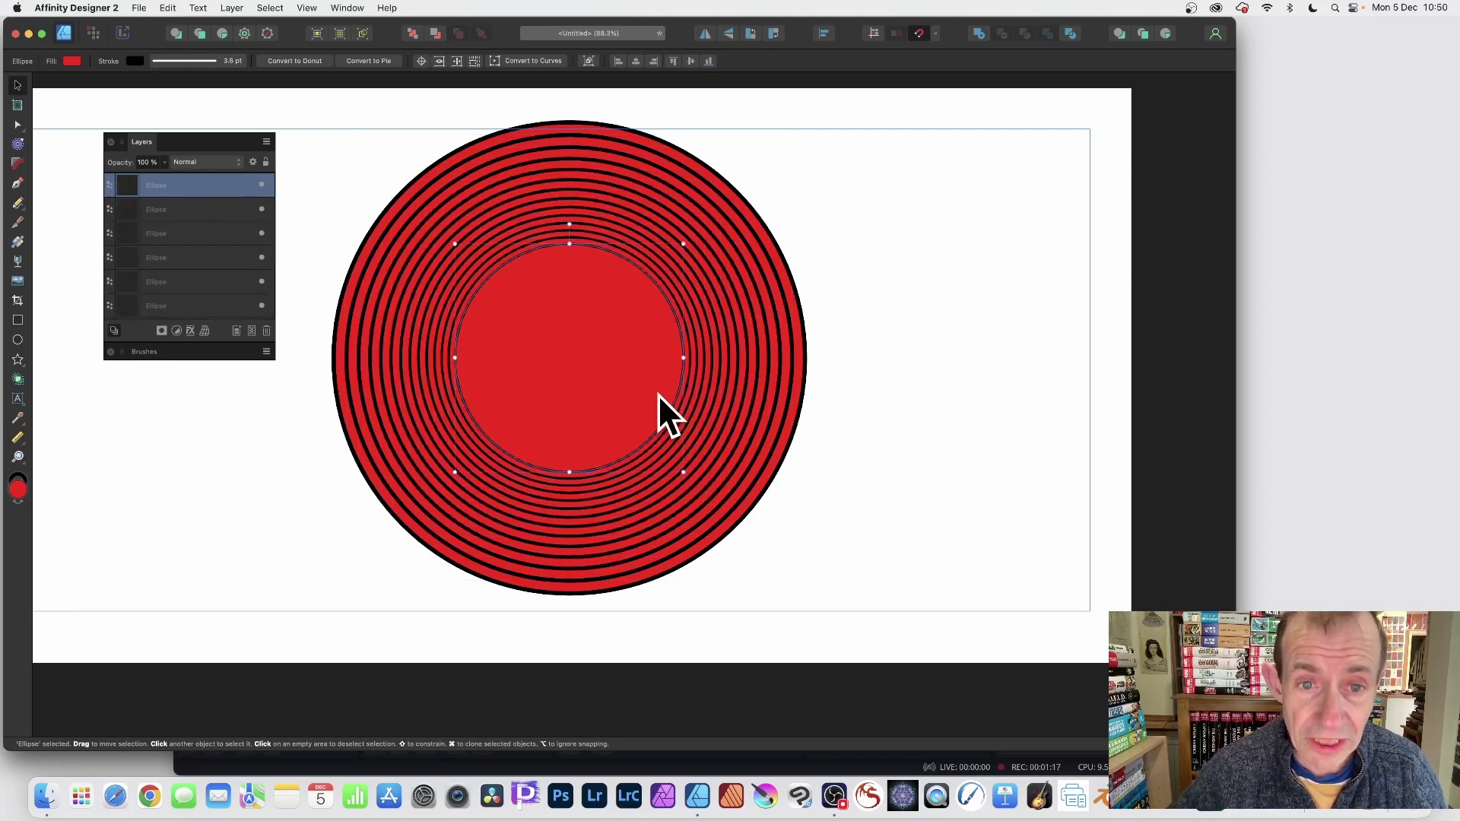
{"action": "key", "text": "super+j"}
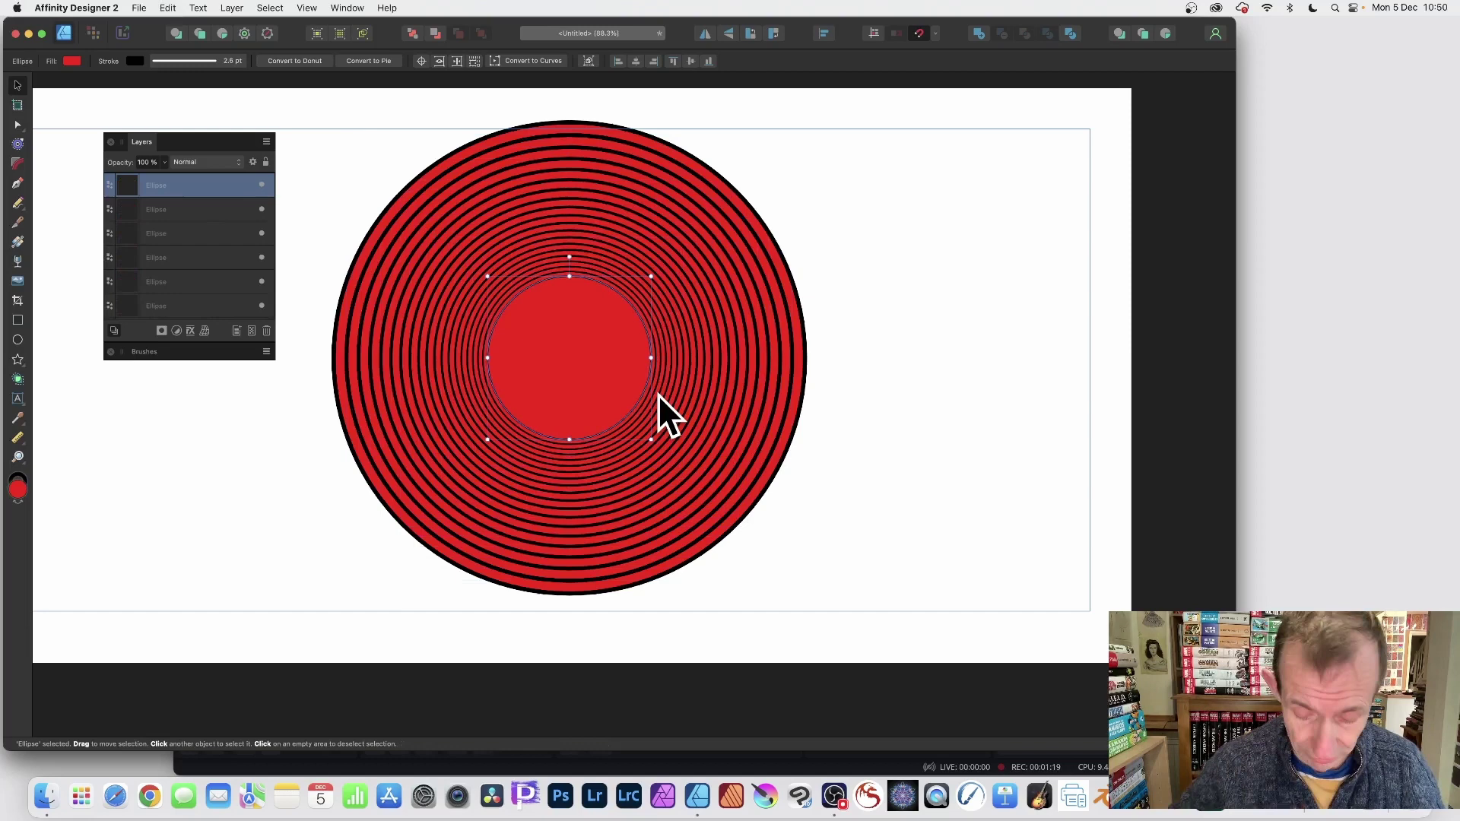
{"action": "key", "text": "super+j"}
{"action": "key", "text": "super+j"}
{"action": "key", "text": "super+j"}
{"action": "key", "text": "super+j"}
{"action": "key", "text": "super+j"}
{"action": "key", "text": "super+j"}
{"action": "key", "text": "super+j"}
{"action": "key", "text": "super+j"}
{"action": "key", "text": "super+j"}
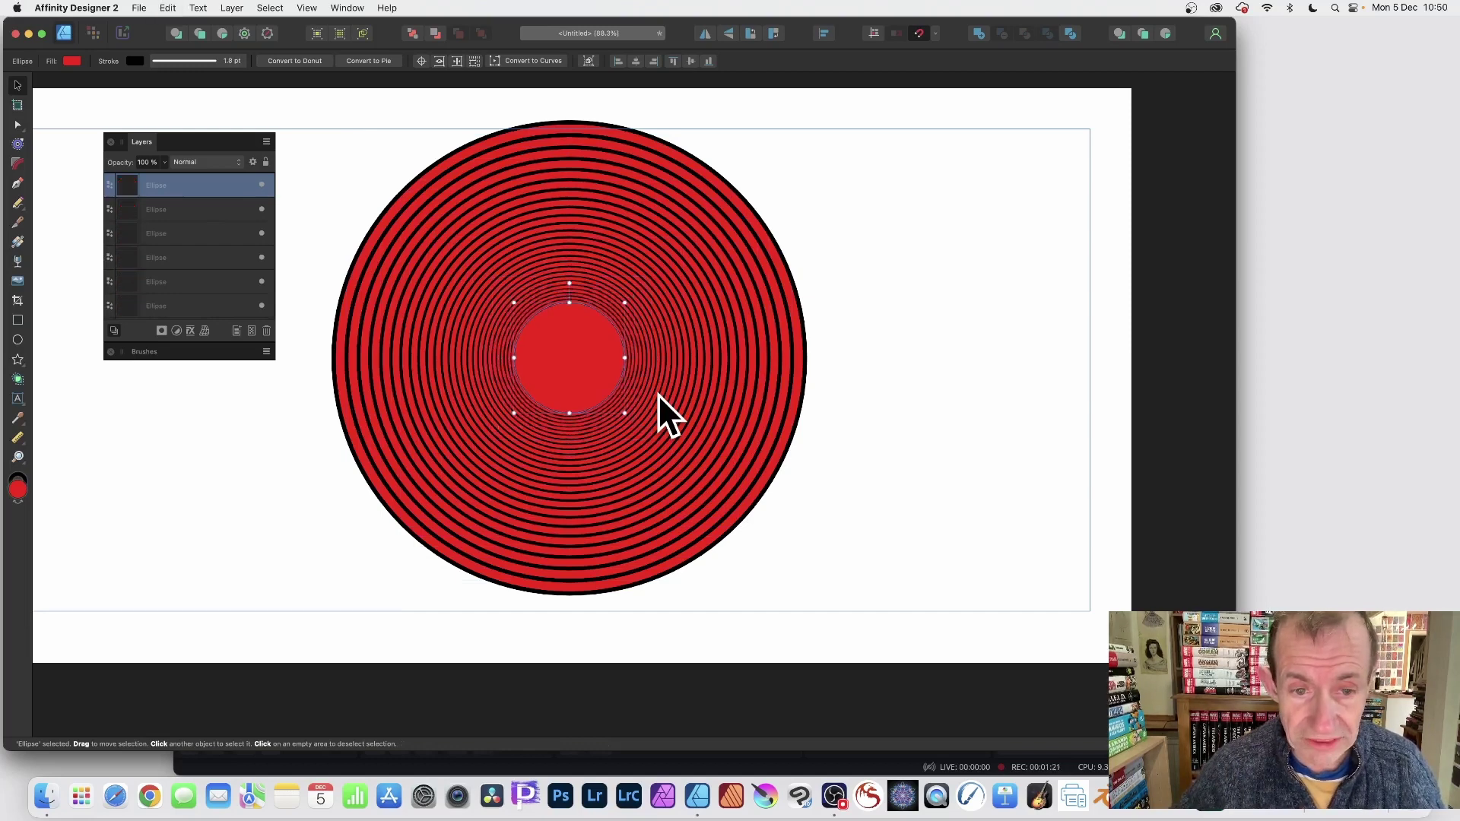
{"action": "key", "text": "super+j"}
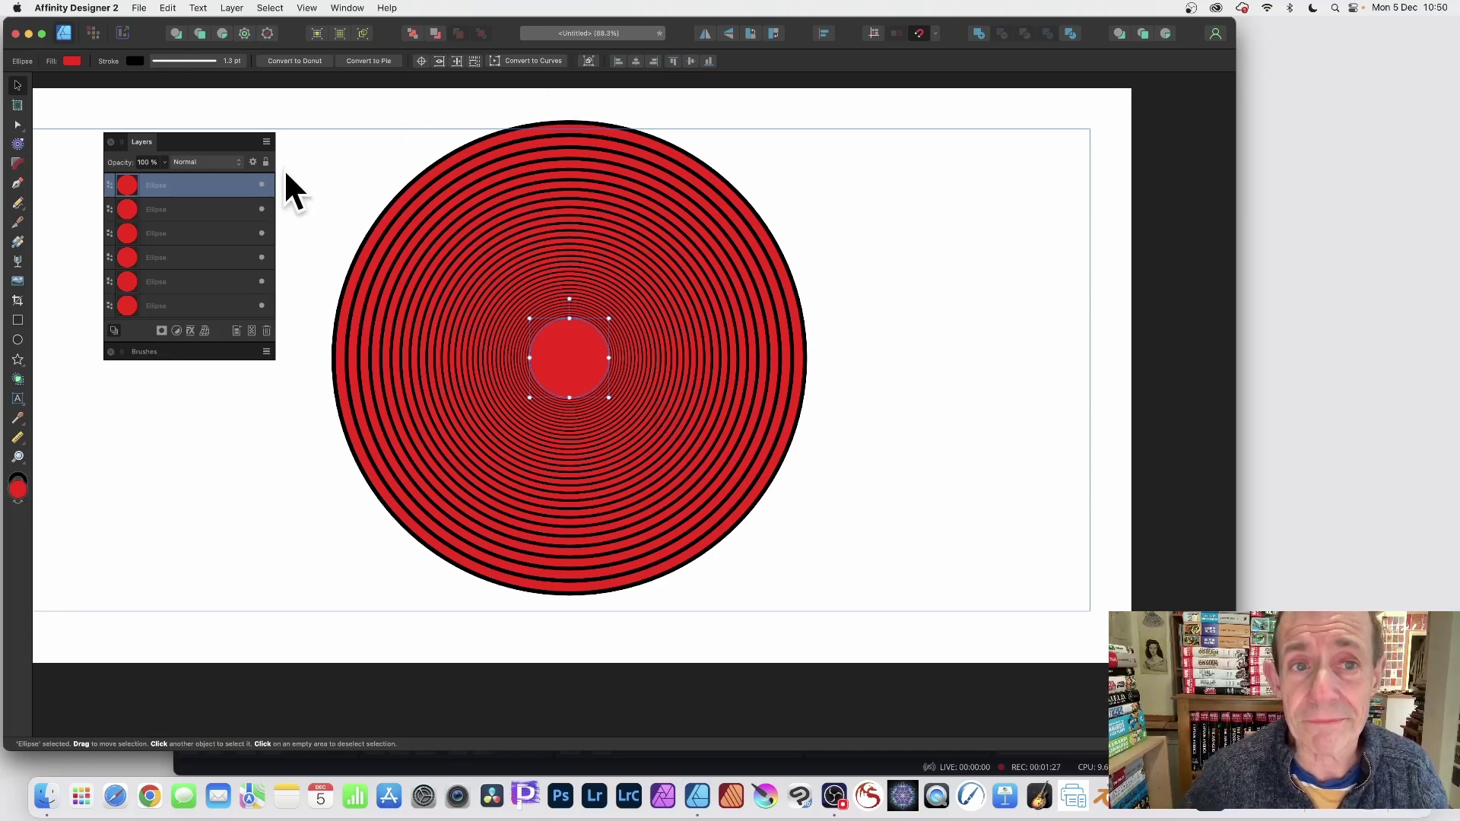
Select all the concentric circles and convert their outlines into curves
{"action": "left_click_drag", "start_coordinate": [275, 89], "coordinate": [970, 632]}
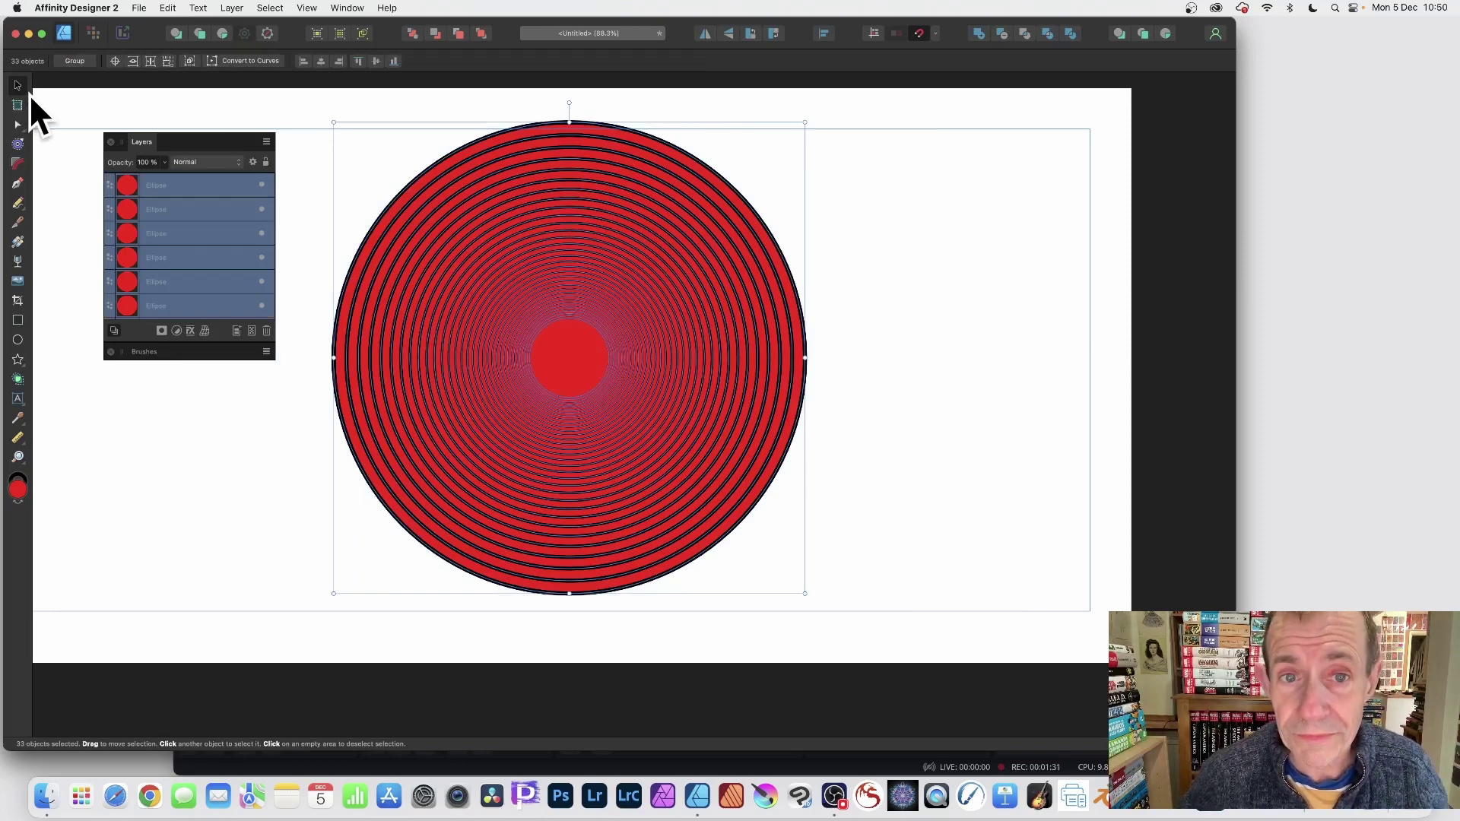
{"action": "left_click", "coordinate": [235, 7]}
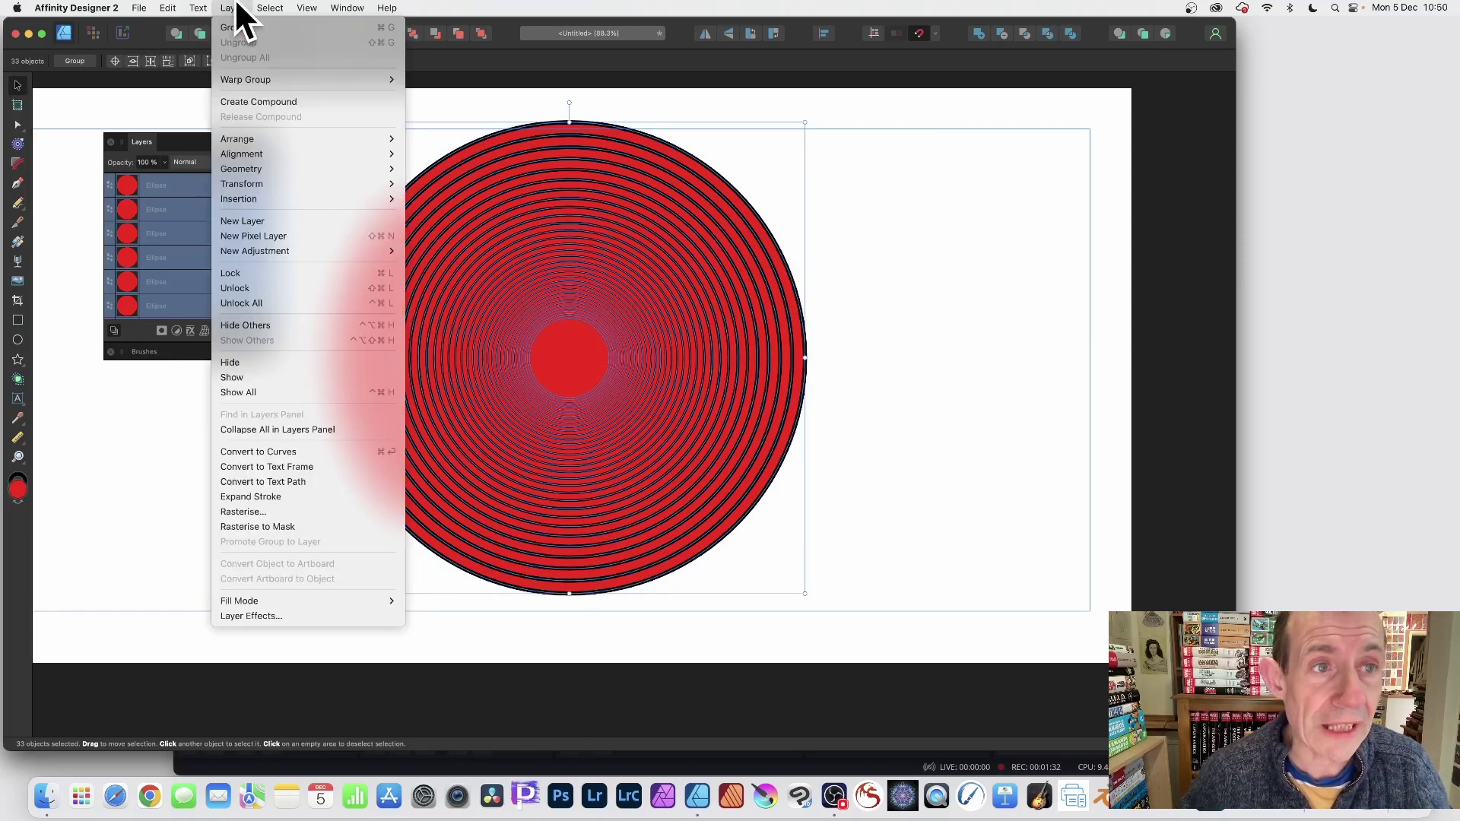
{"action": "left_click", "coordinate": [274, 498]}
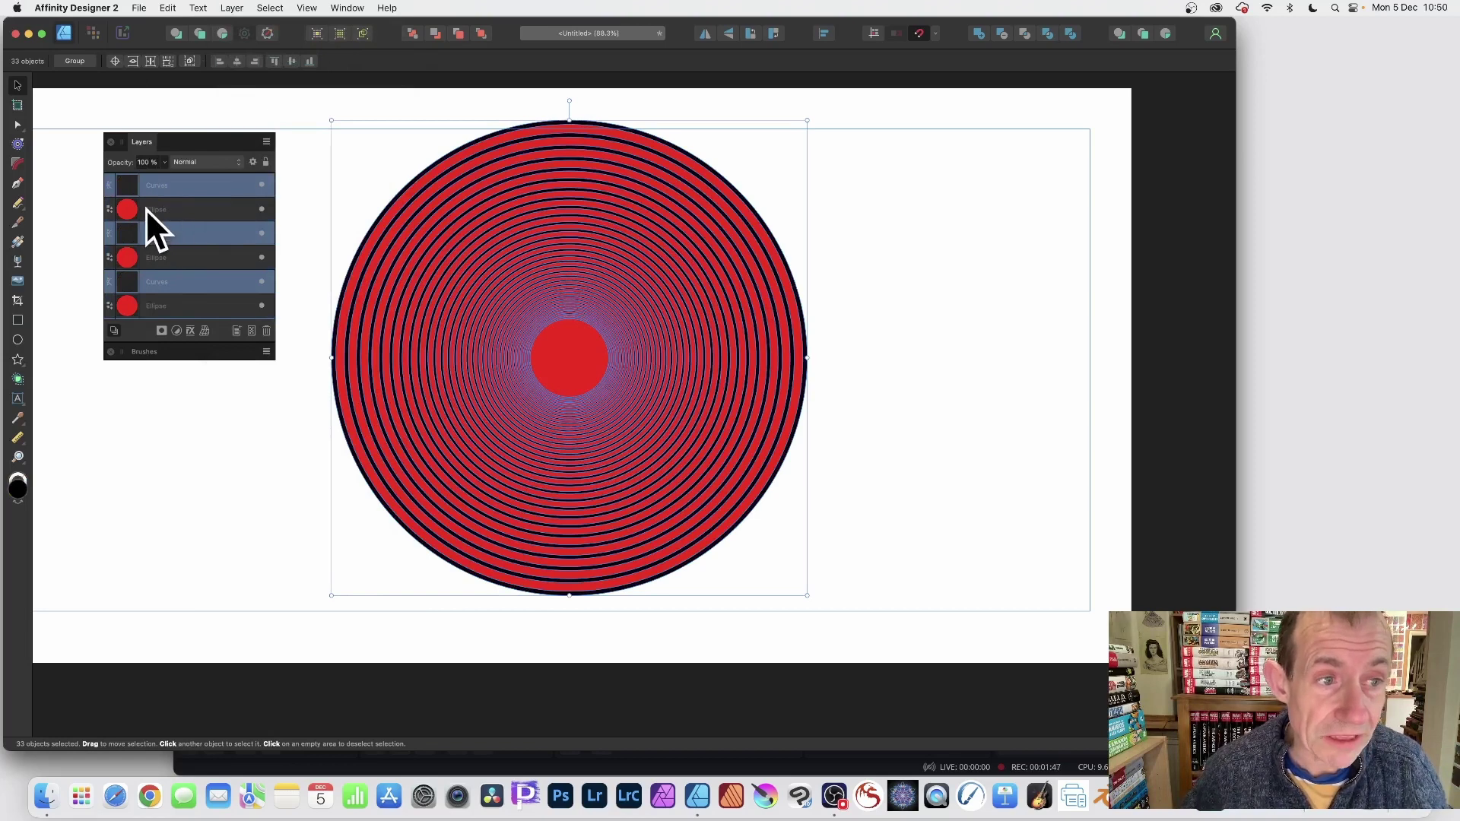
Select every object sharing the red fill and delete all the red-filled ellipses
{"action": "left_click", "coordinate": [149, 210]}
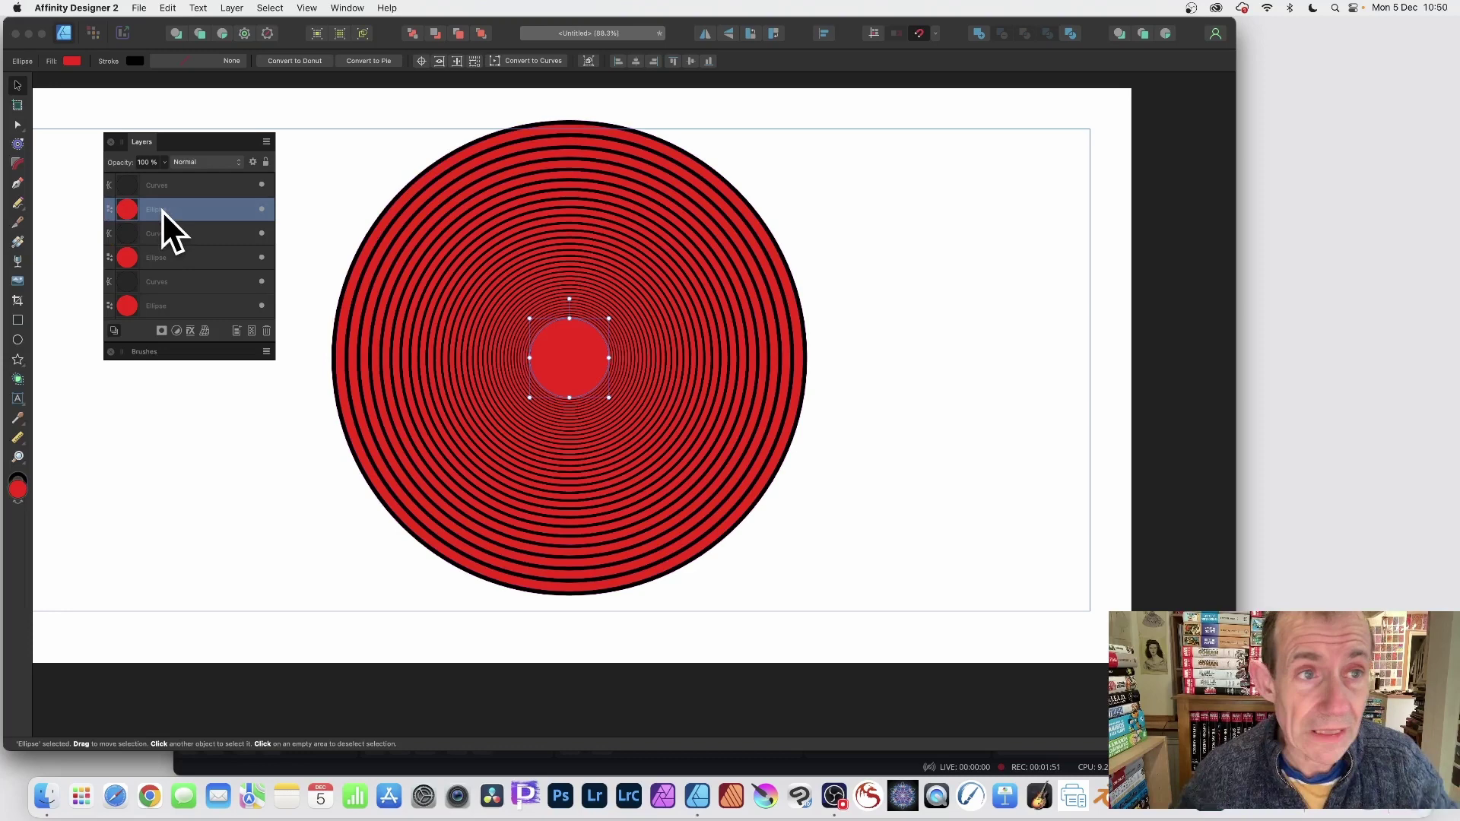
{"action": "left_click", "coordinate": [270, 7]}
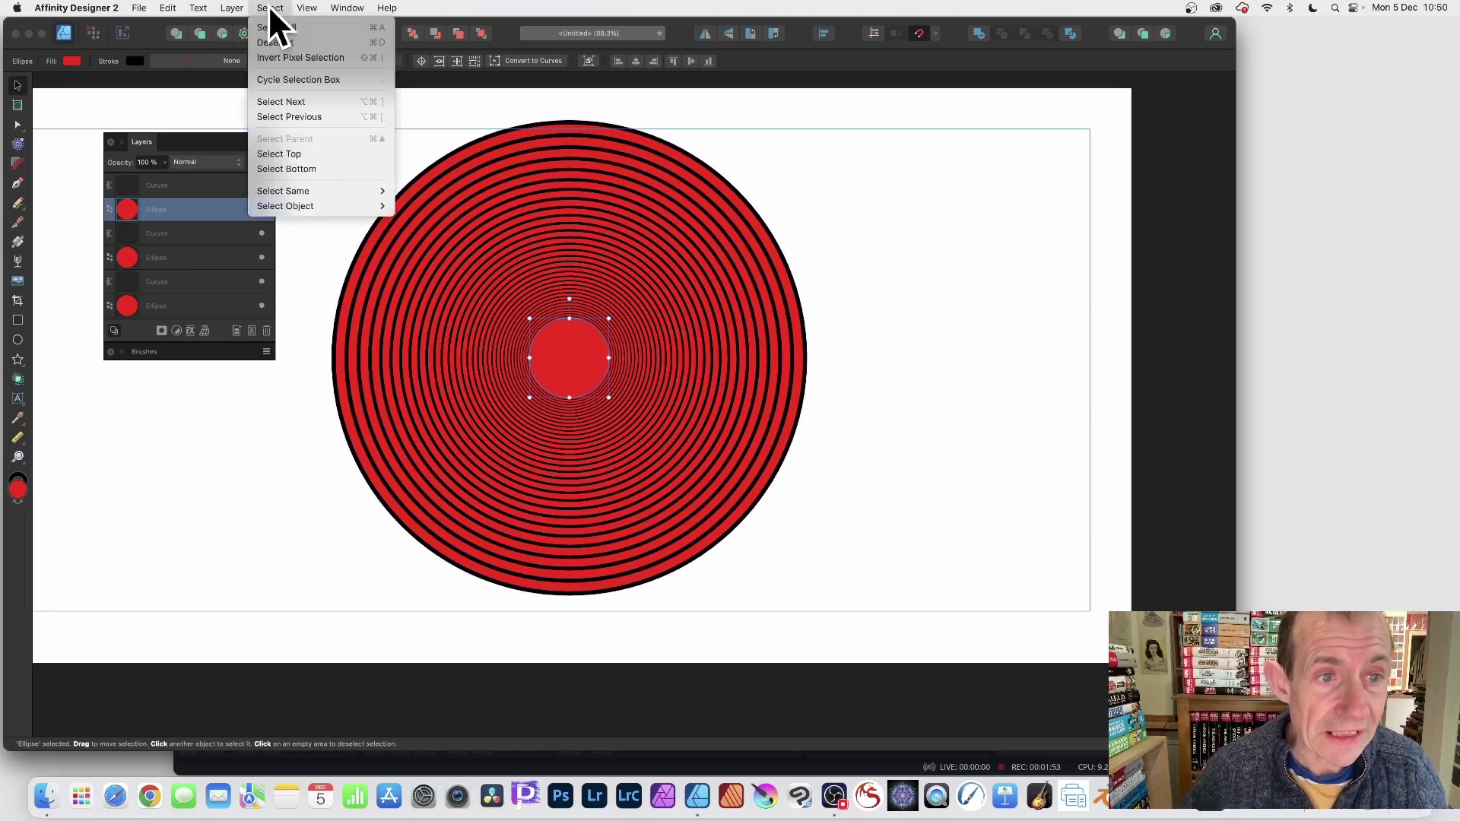
{"action": "mouse_move", "coordinate": [295, 190]}
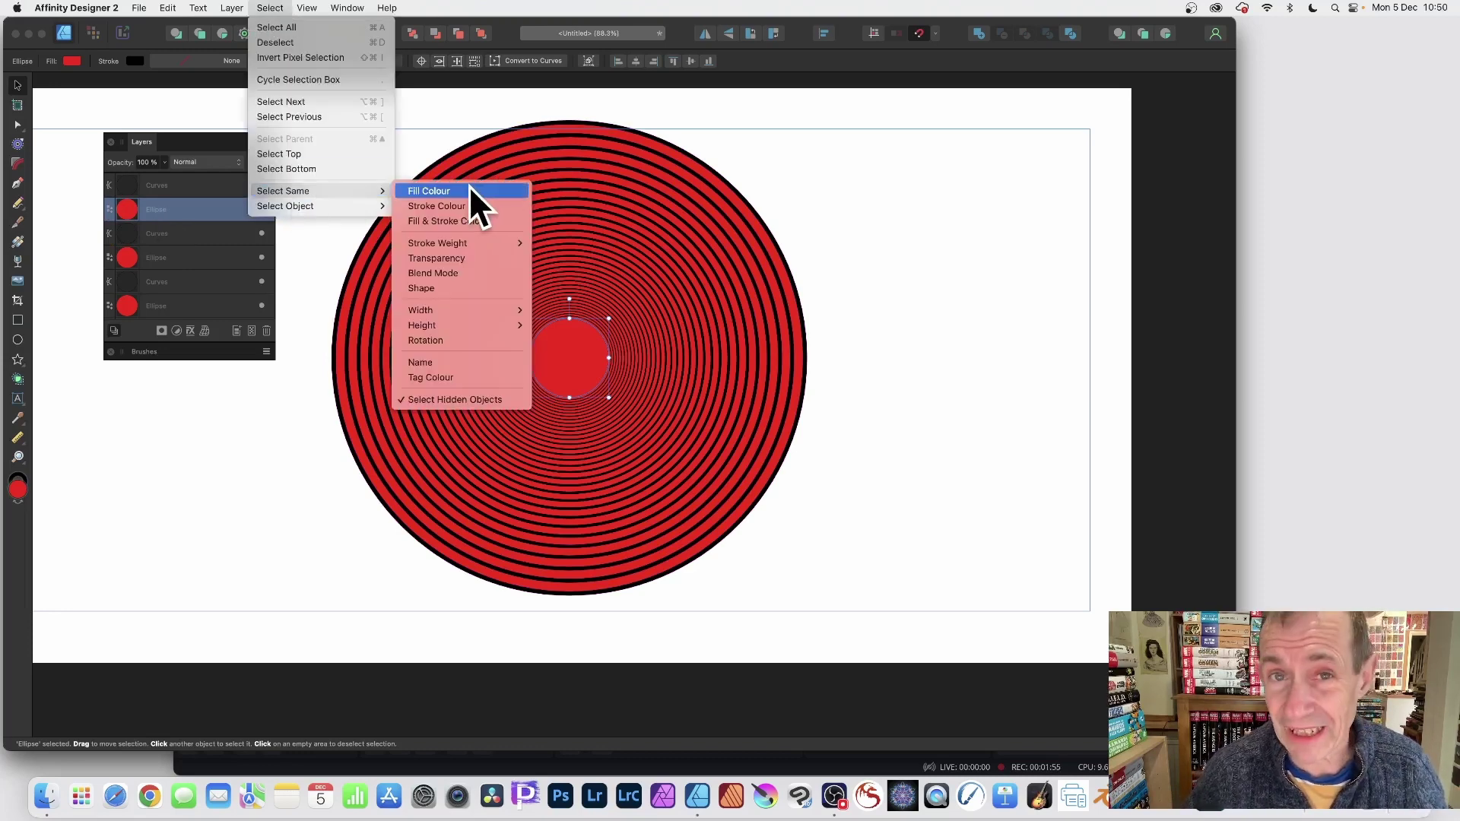
{"action": "left_click", "coordinate": [469, 191]}
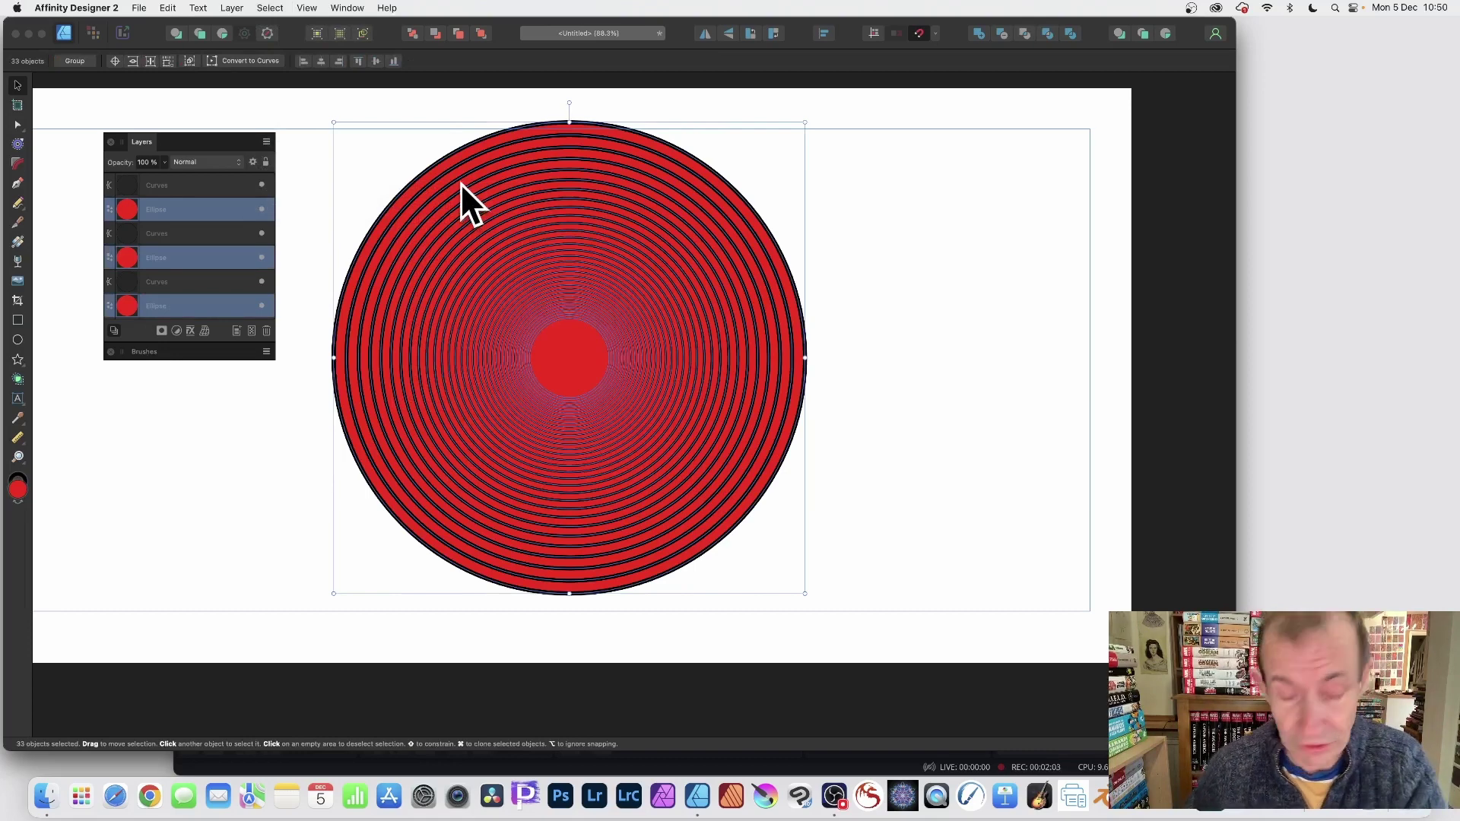
{"action": "left_click", "coordinate": [266, 330]}
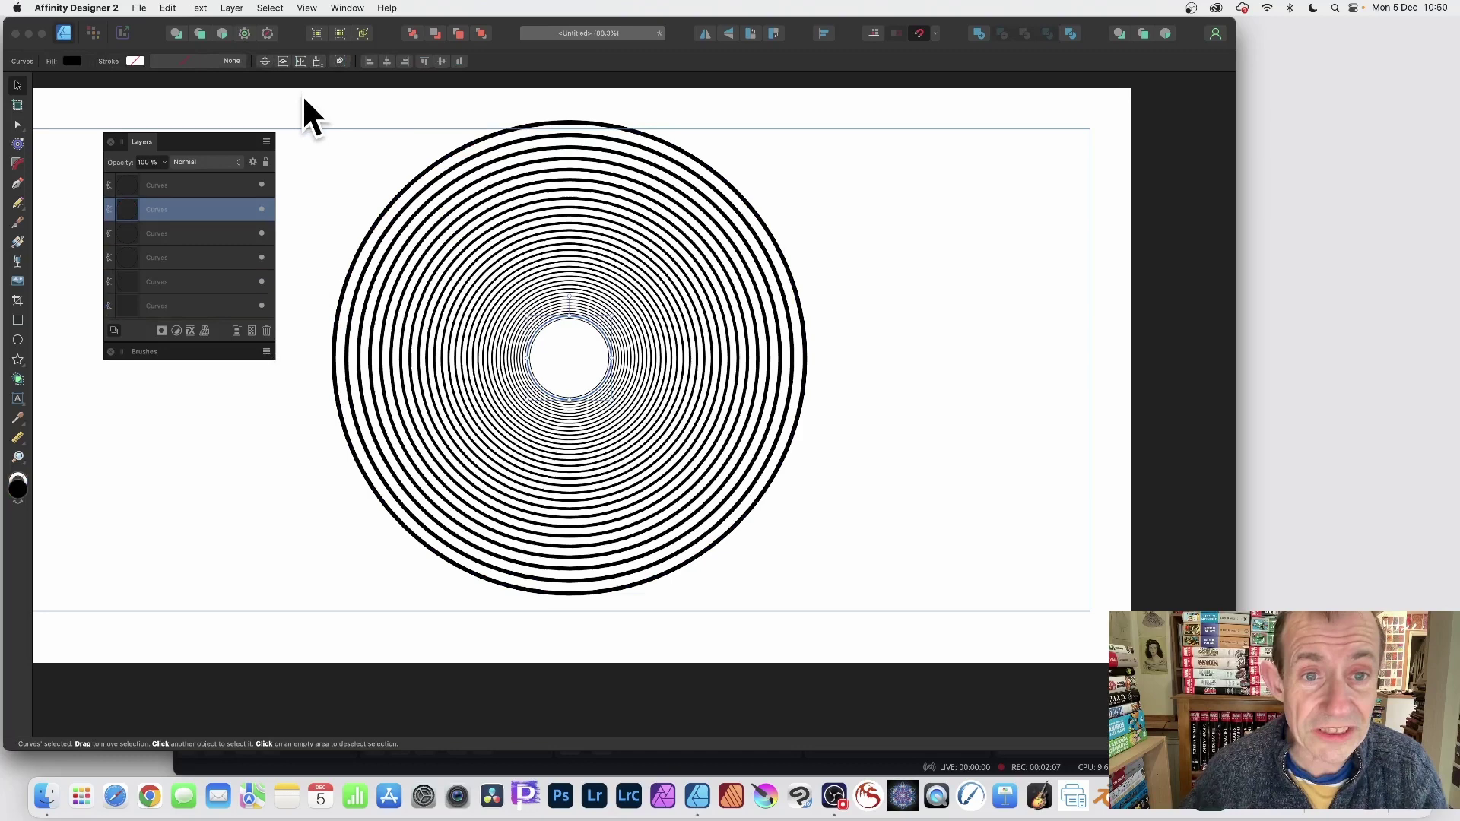
Marquee-select all ring curves and combine them with Layer > Geometry > Merge Curves
{"action": "left_click_drag", "start_coordinate": [303, 94], "coordinate": [943, 649]}
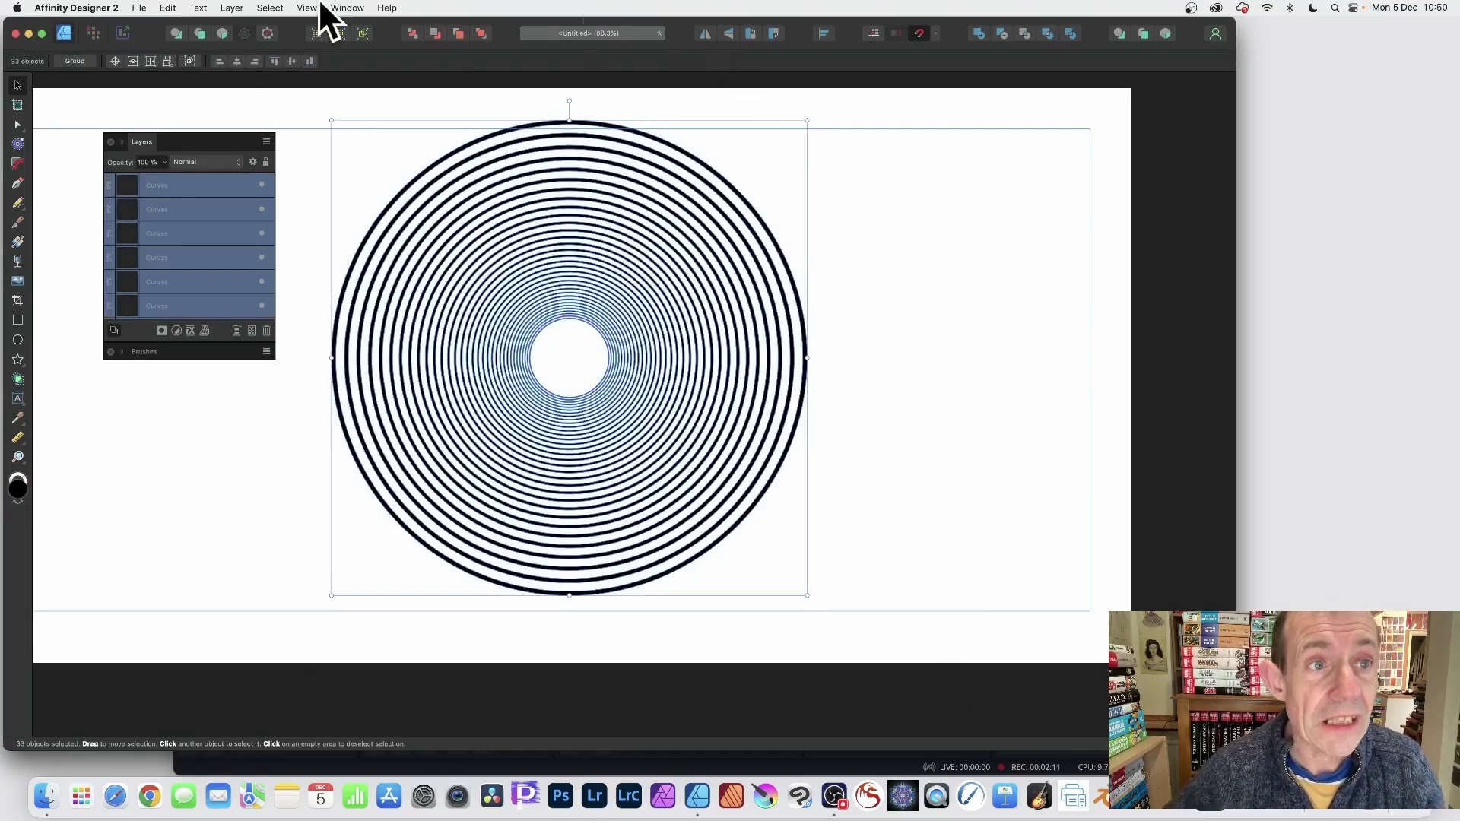
{"action": "left_click", "coordinate": [242, 8]}
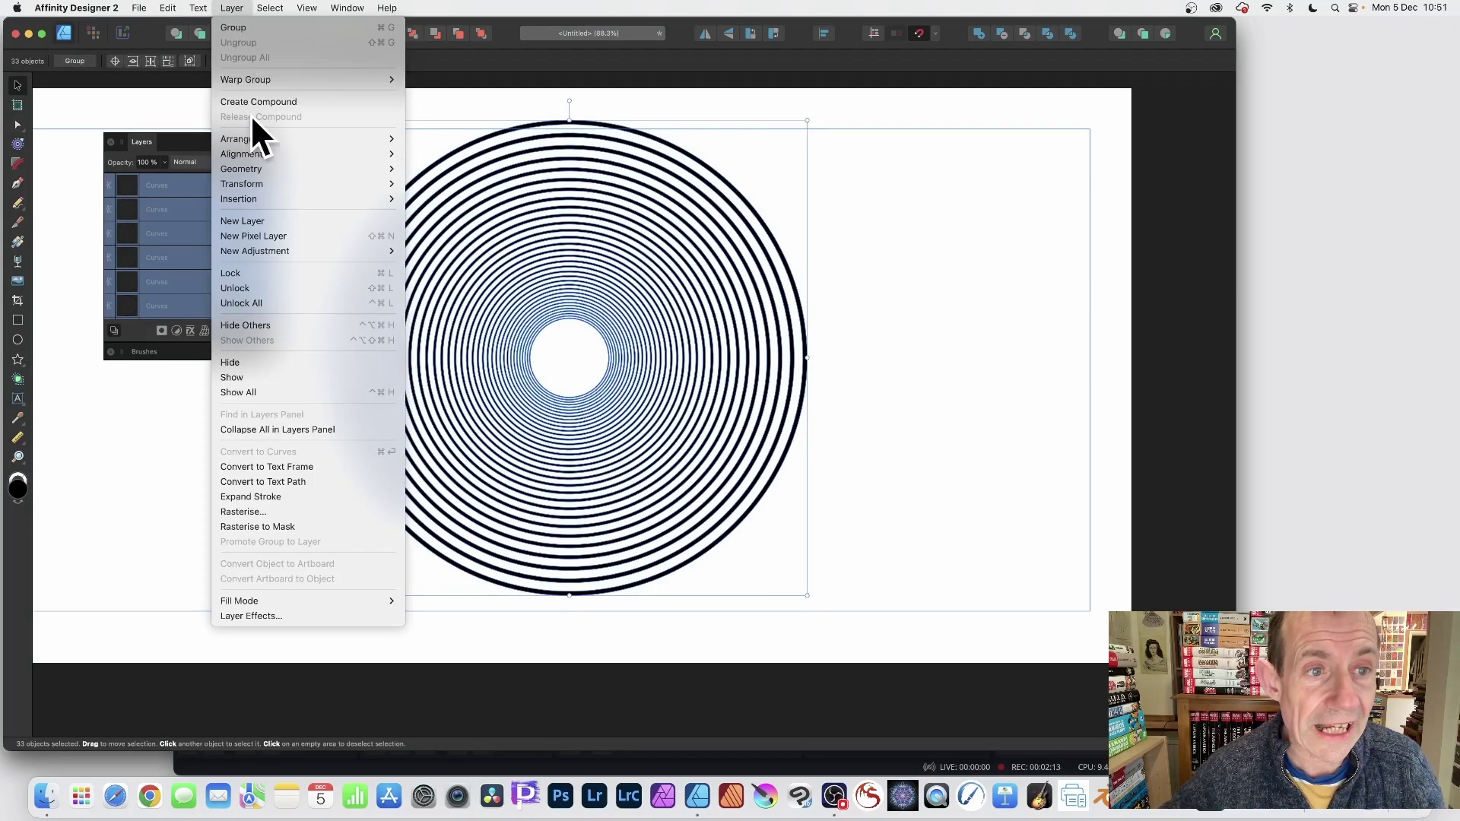
{"action": "mouse_move", "coordinate": [266, 171]}
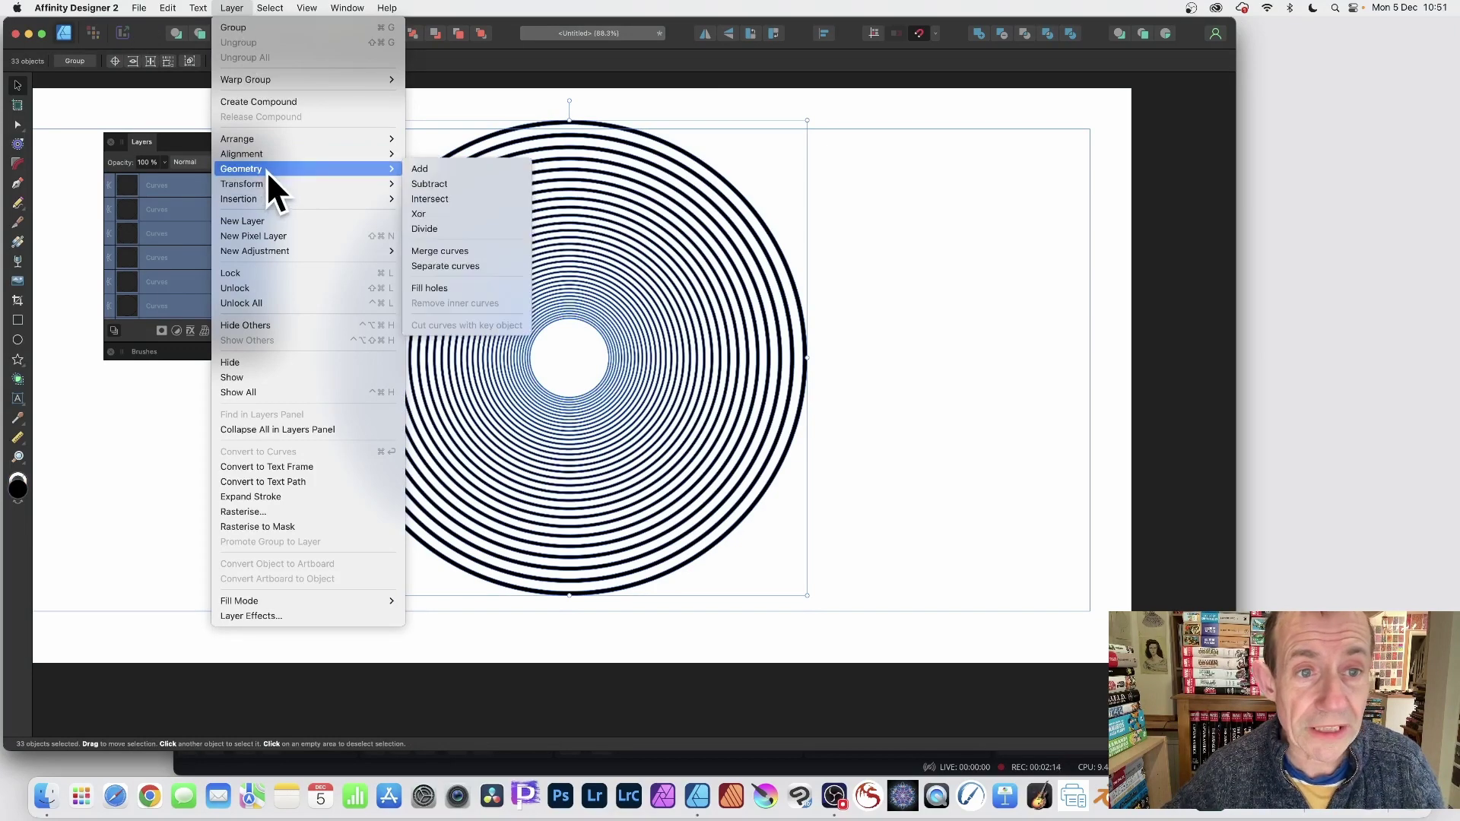
{"action": "left_click", "coordinate": [460, 251]}
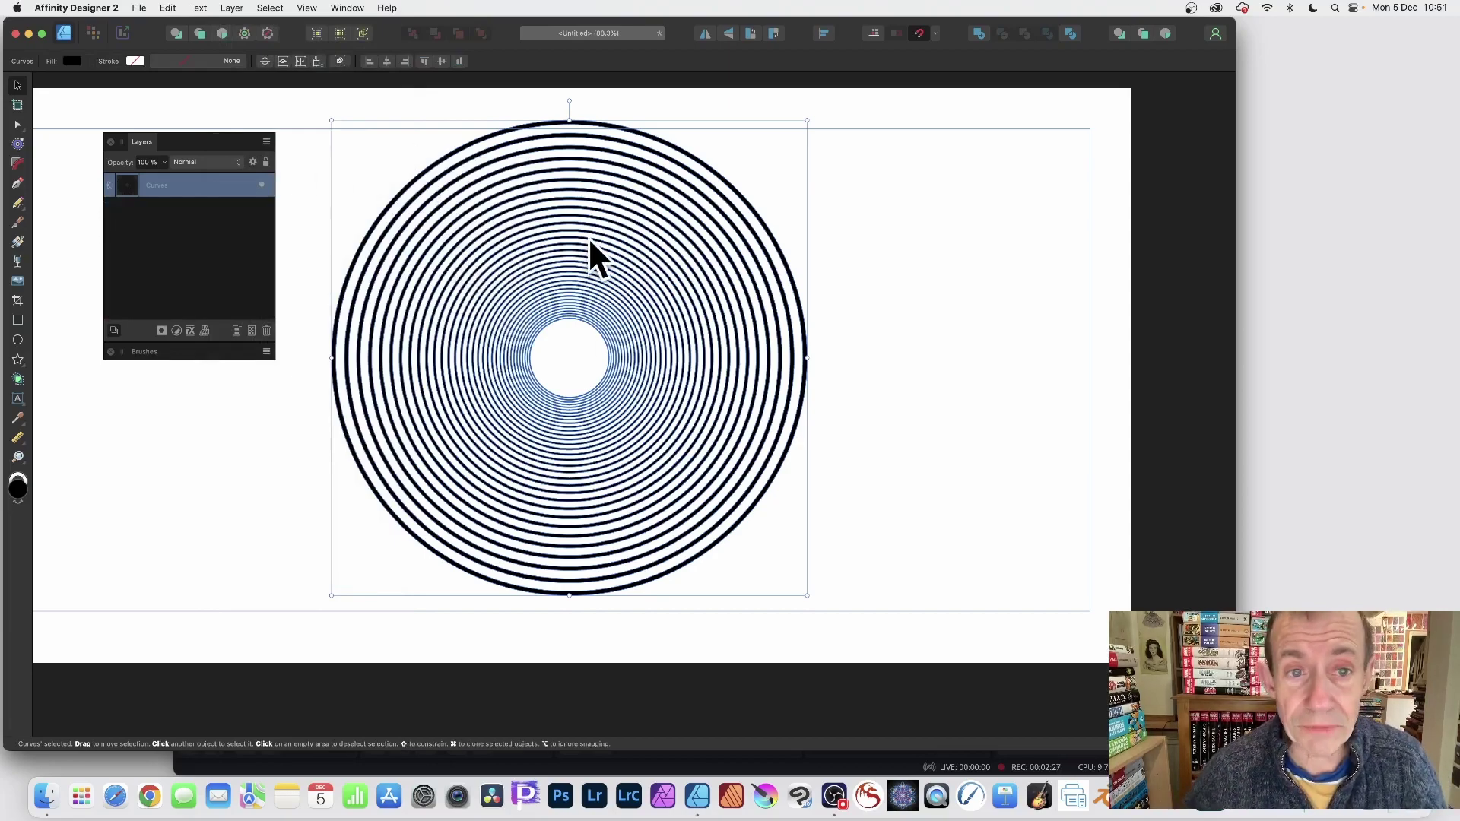
Move the rings slightly down, squash them into an ellipse and apply an Arc - Horizontal warp
{"action": "mouse_move", "coordinate": [593, 244]}
{"action": "left_mouse_down"}
{"action": "mouse_move", "coordinate": [606, 261]}
{"action": "mouse_move", "coordinate": [595, 269]}
{"action": "left_mouse_up"}
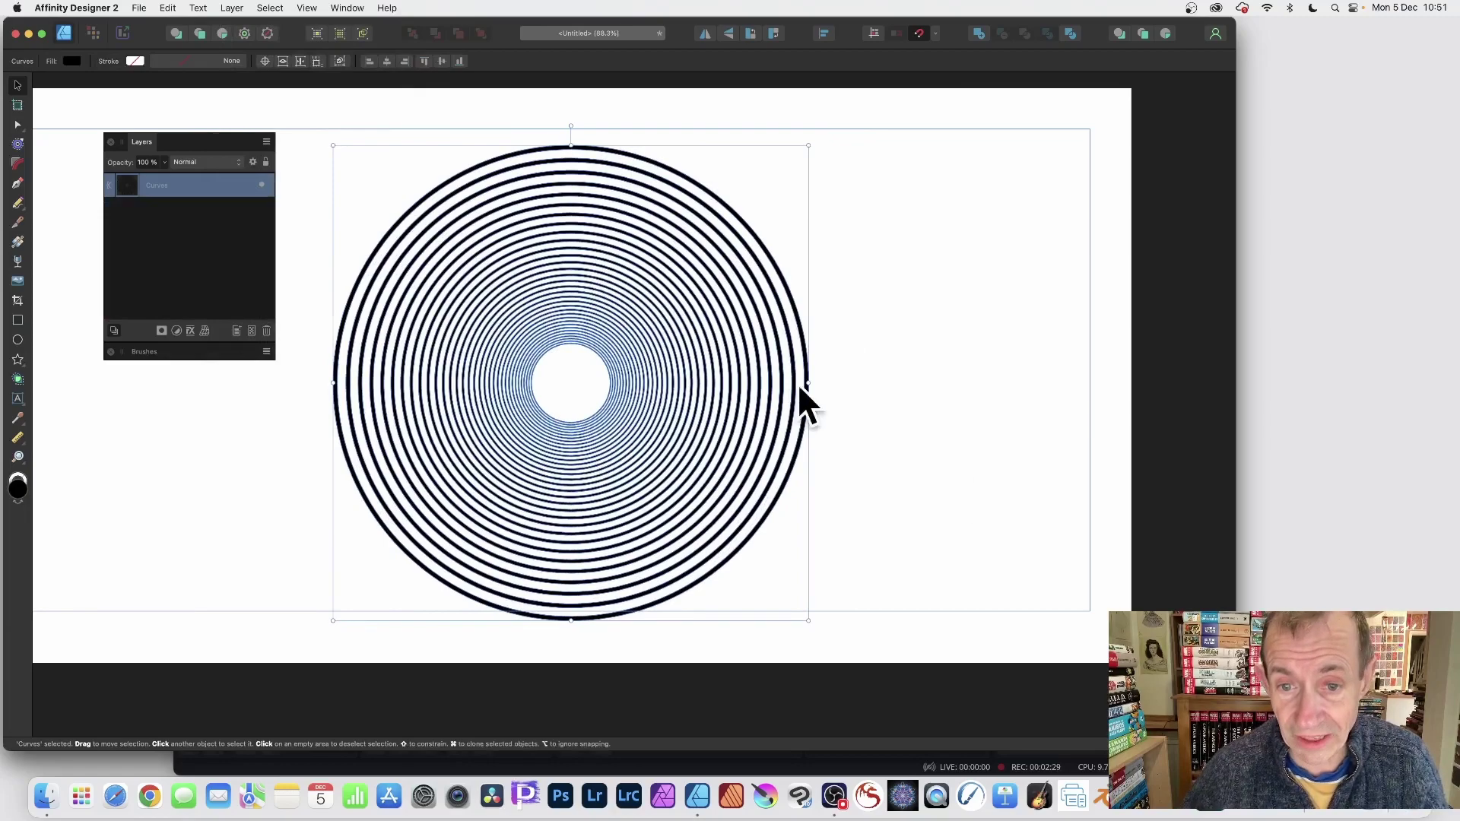
{"action": "left_click_drag", "start_coordinate": [809, 382], "coordinate": [744, 333]}
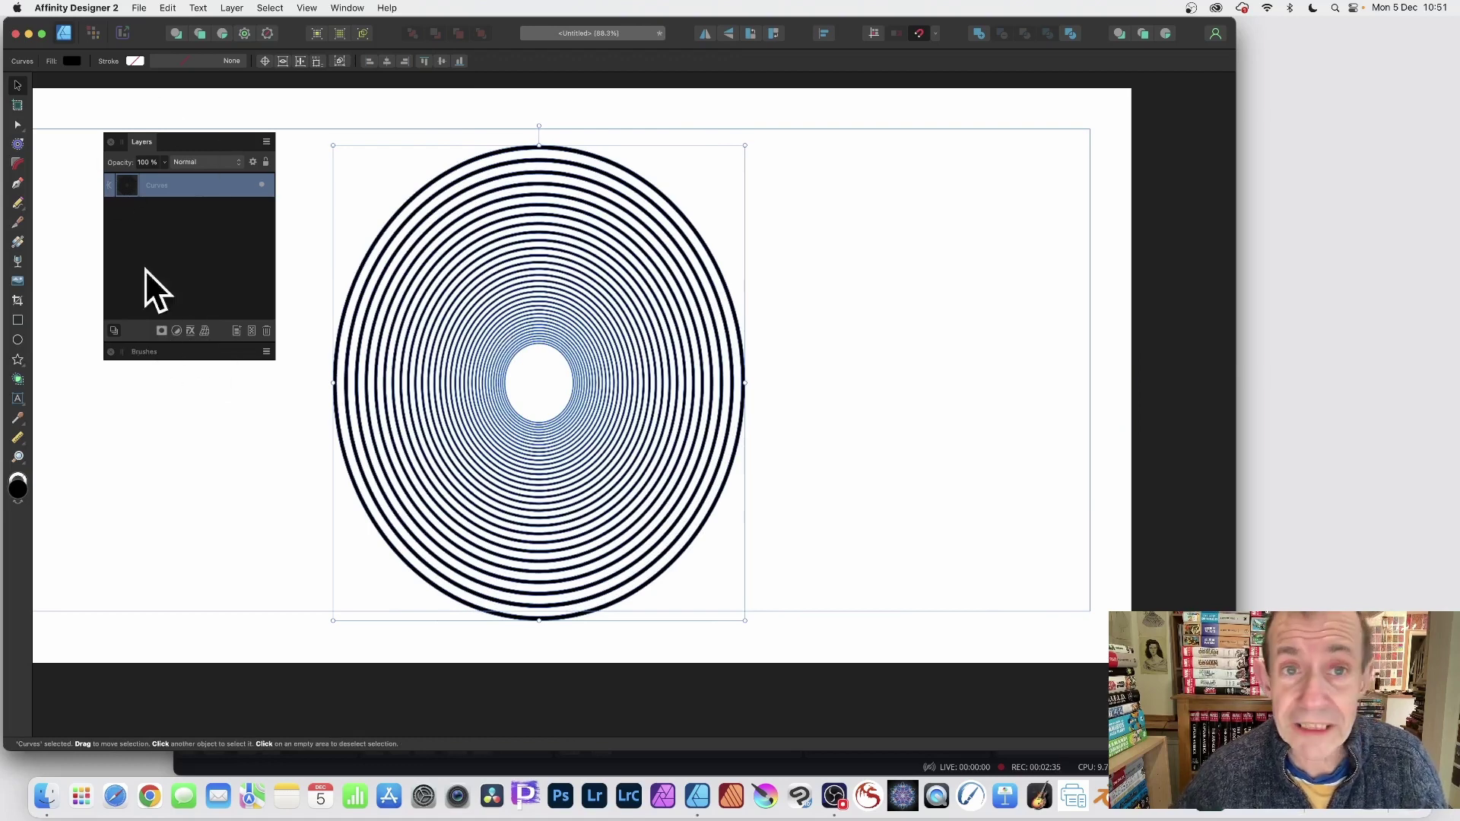
{"action": "left_click", "coordinate": [204, 331]}
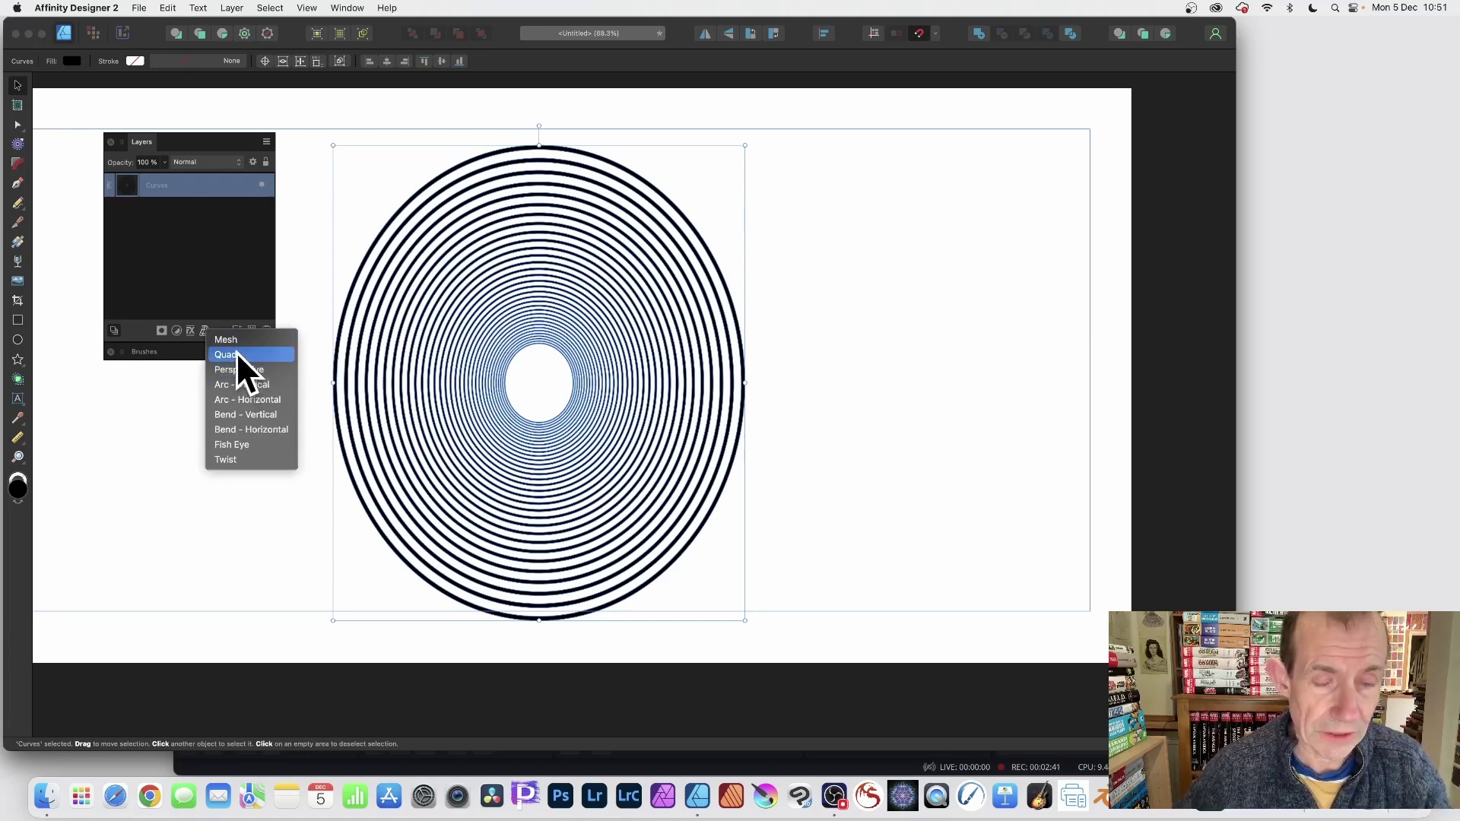
{"action": "left_click", "coordinate": [246, 399]}
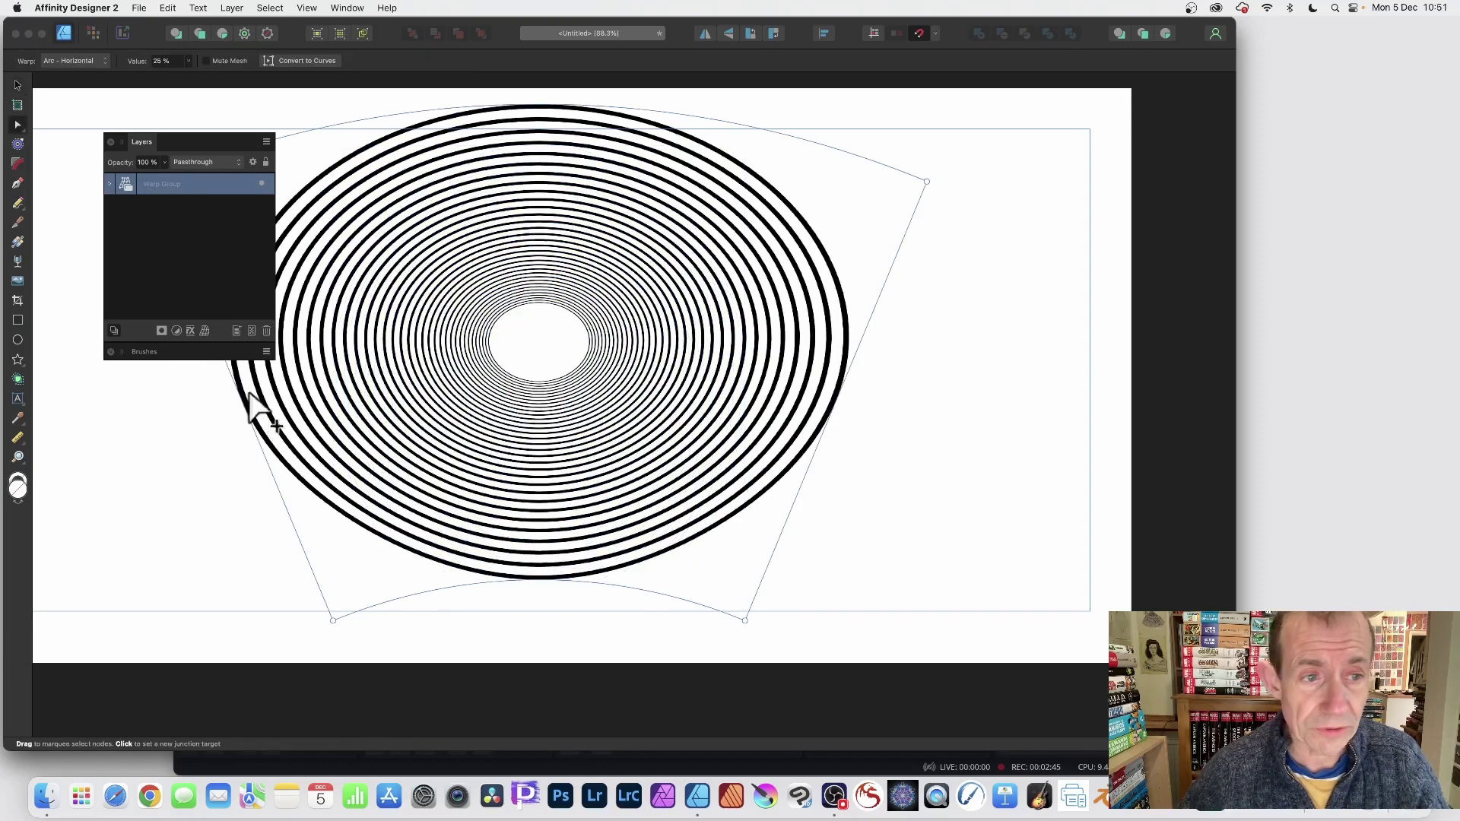
Try a Mesh warp by pulling a point up-right, then set Warp to None and convert to curves
{"action": "left_click", "coordinate": [207, 327]}
{"action": "left_click", "coordinate": [245, 335]}
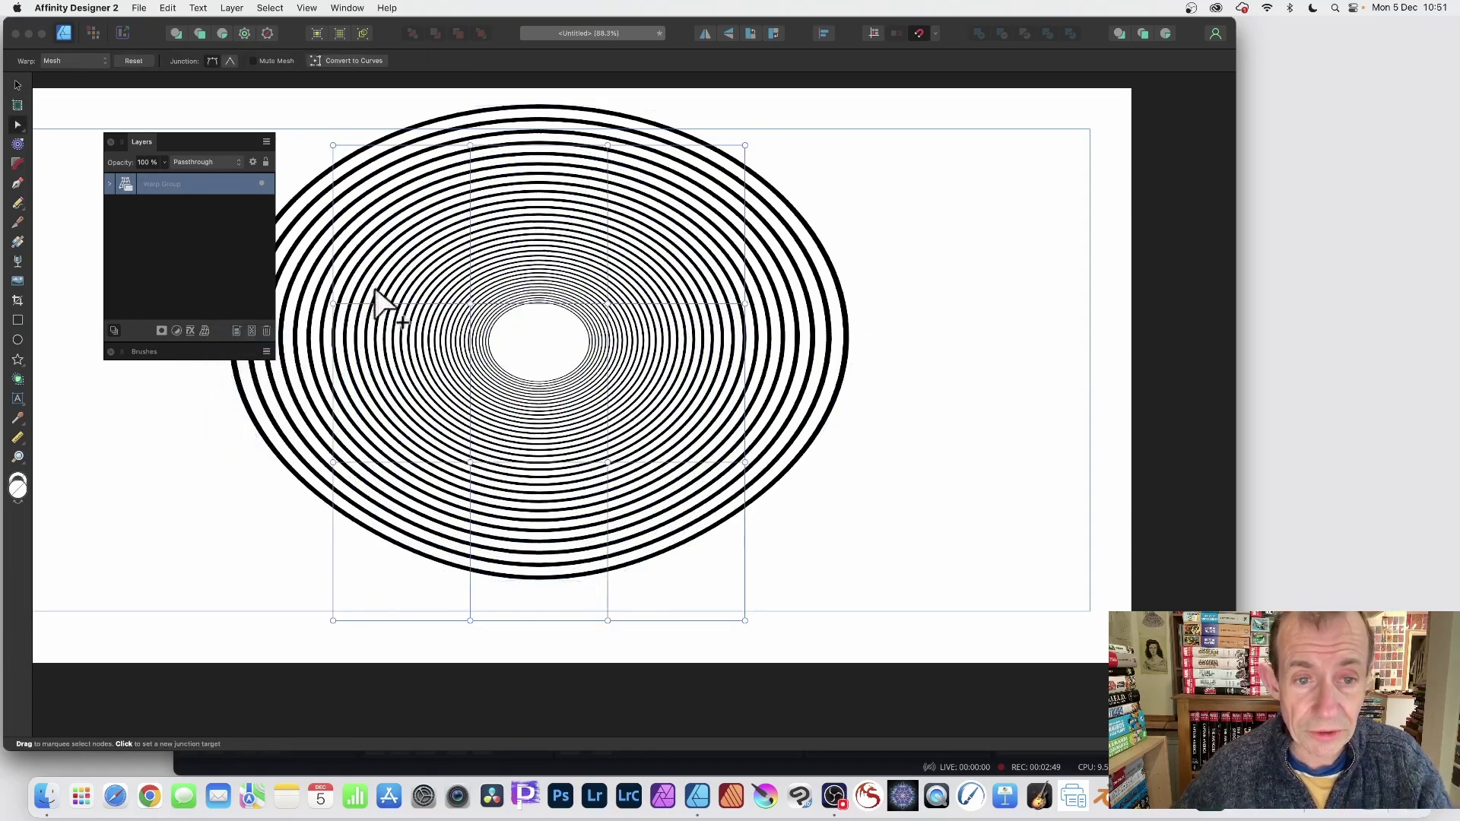
{"action": "left_click_drag", "start_coordinate": [470, 305], "coordinate": [533, 221]}
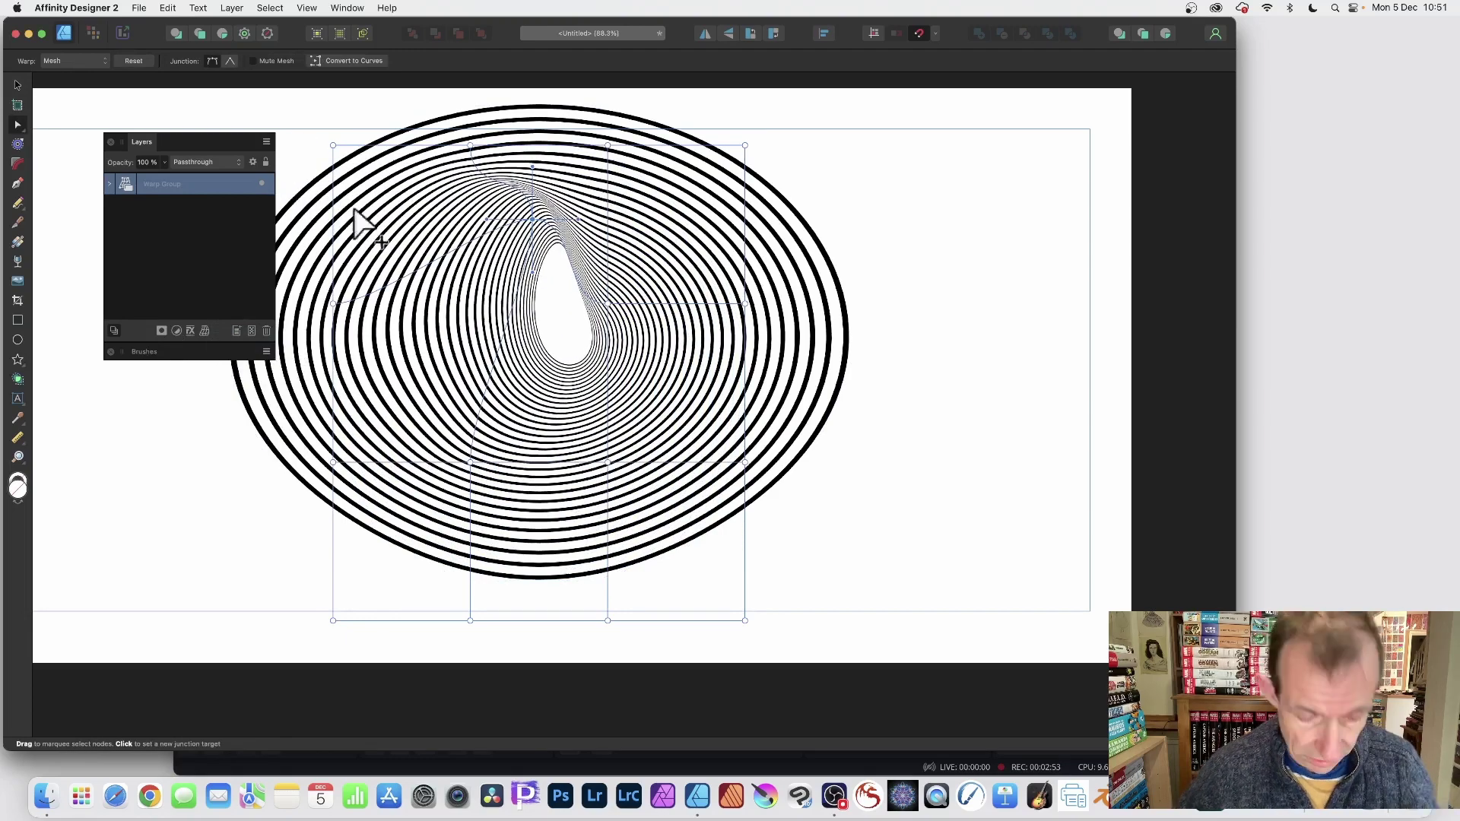
{"action": "left_click", "coordinate": [85, 61]}
{"action": "left_click", "coordinate": [67, 49]}
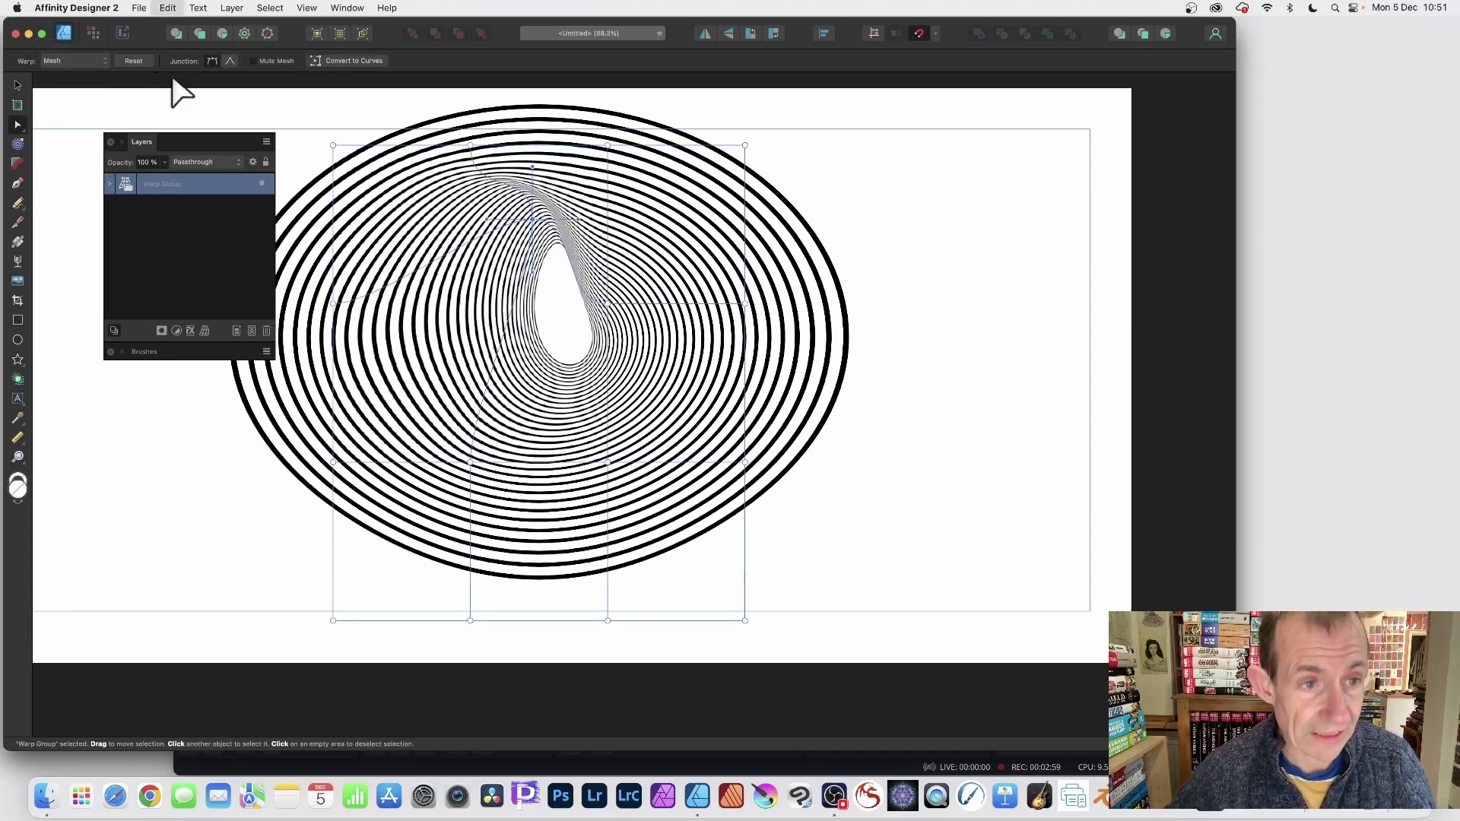
{"action": "key", "text": "super+Return"}
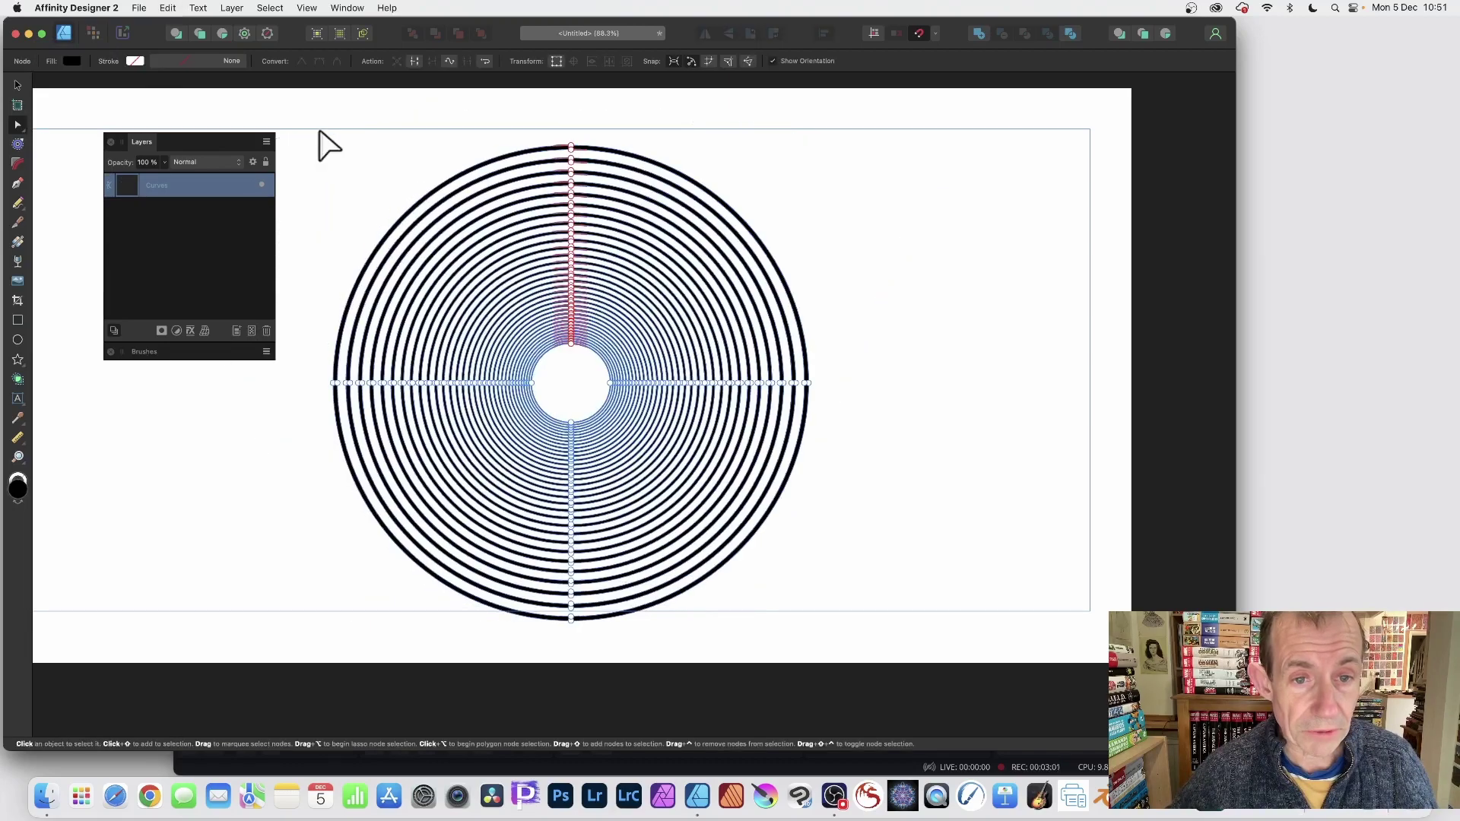
Move the rings up-left and add an overlapping magenta duplicate up-right of them
{"action": "left_click", "coordinate": [18, 85]}
{"action": "left_click_drag", "start_coordinate": [653, 336], "coordinate": [580, 317]}
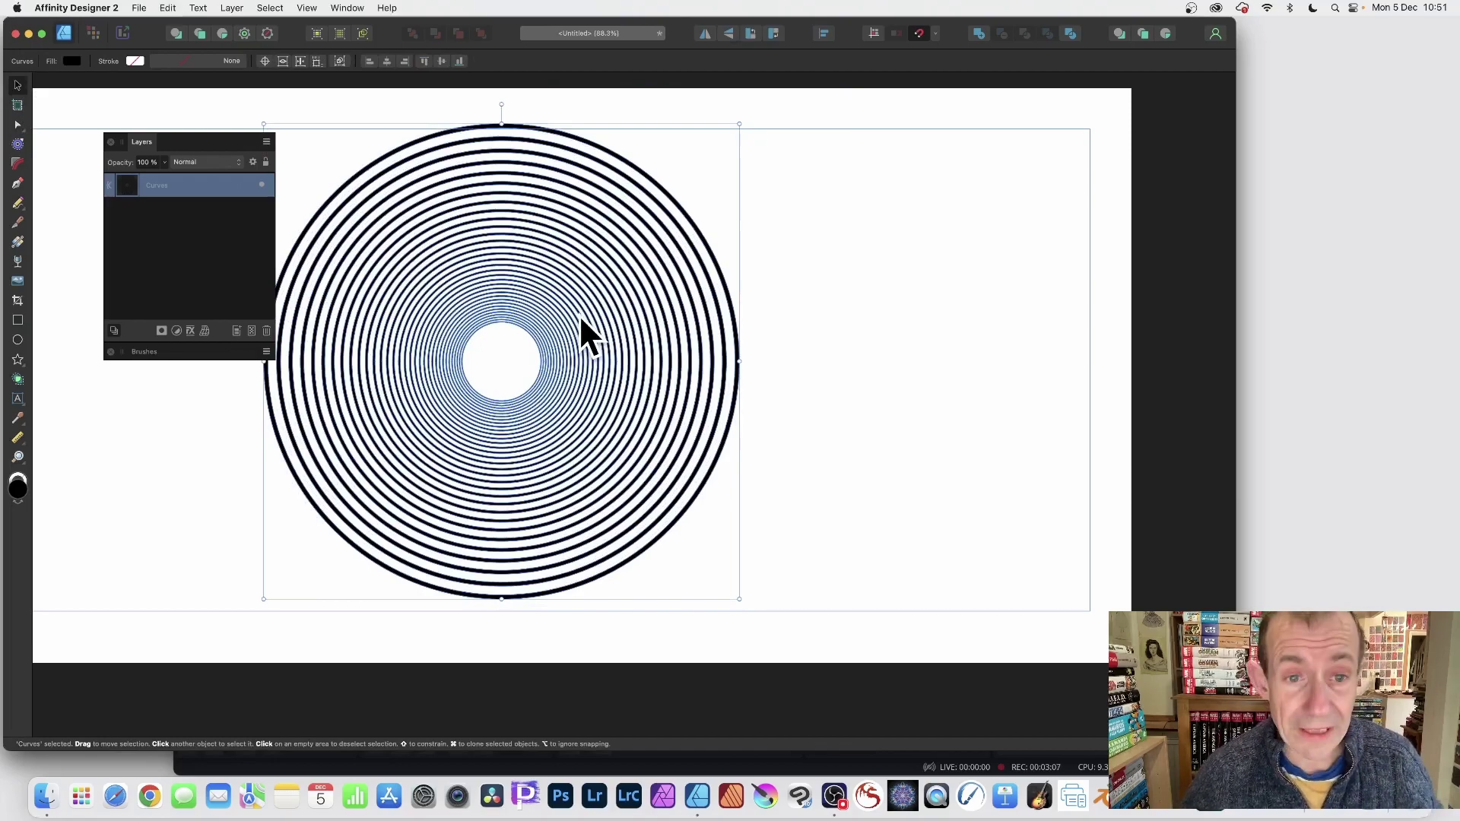
{"action": "left_click_drag", "start_coordinate": [532, 291], "coordinate": [734, 241]}
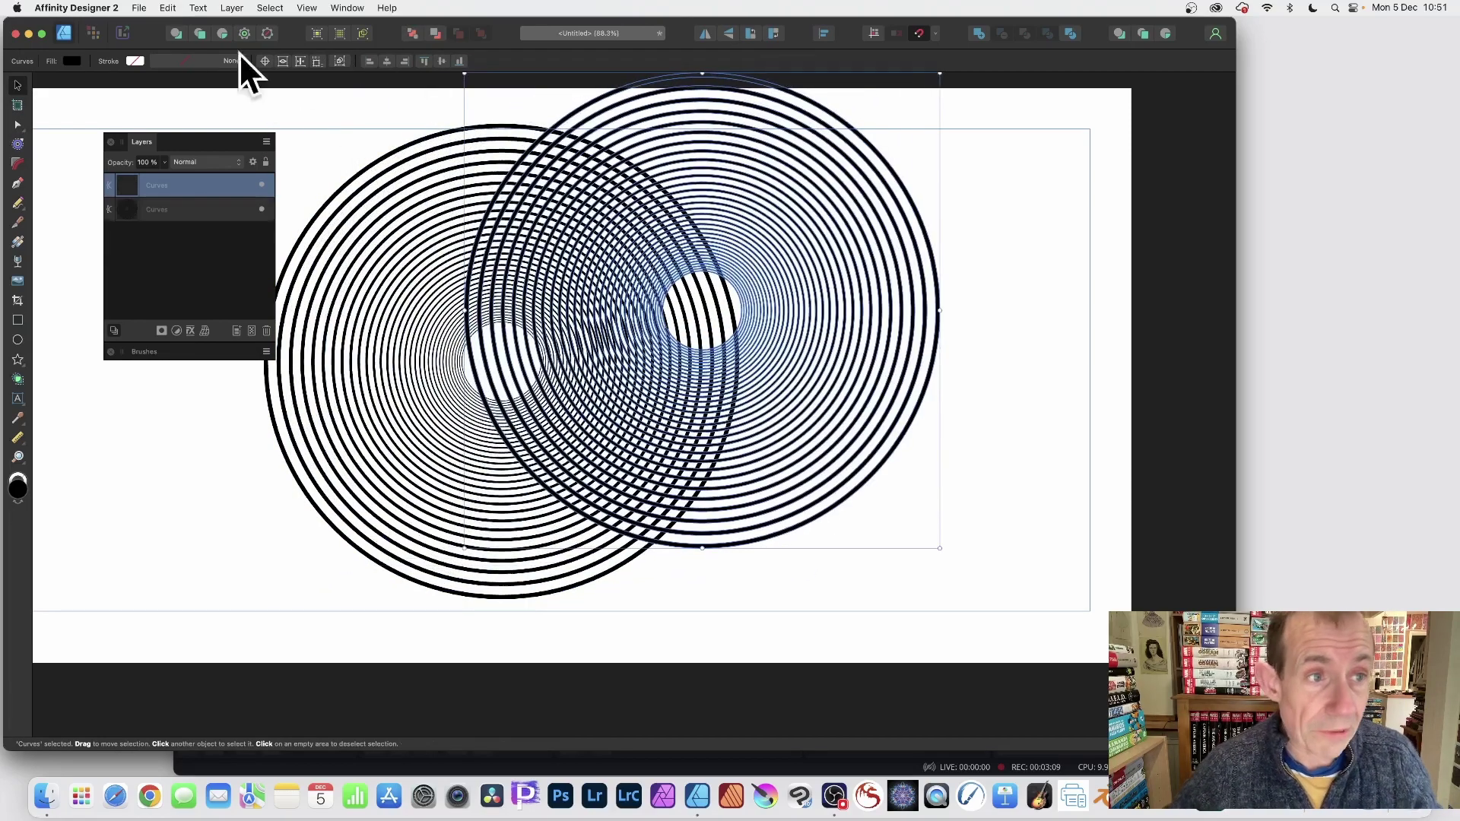
{"action": "left_click", "coordinate": [72, 60]}
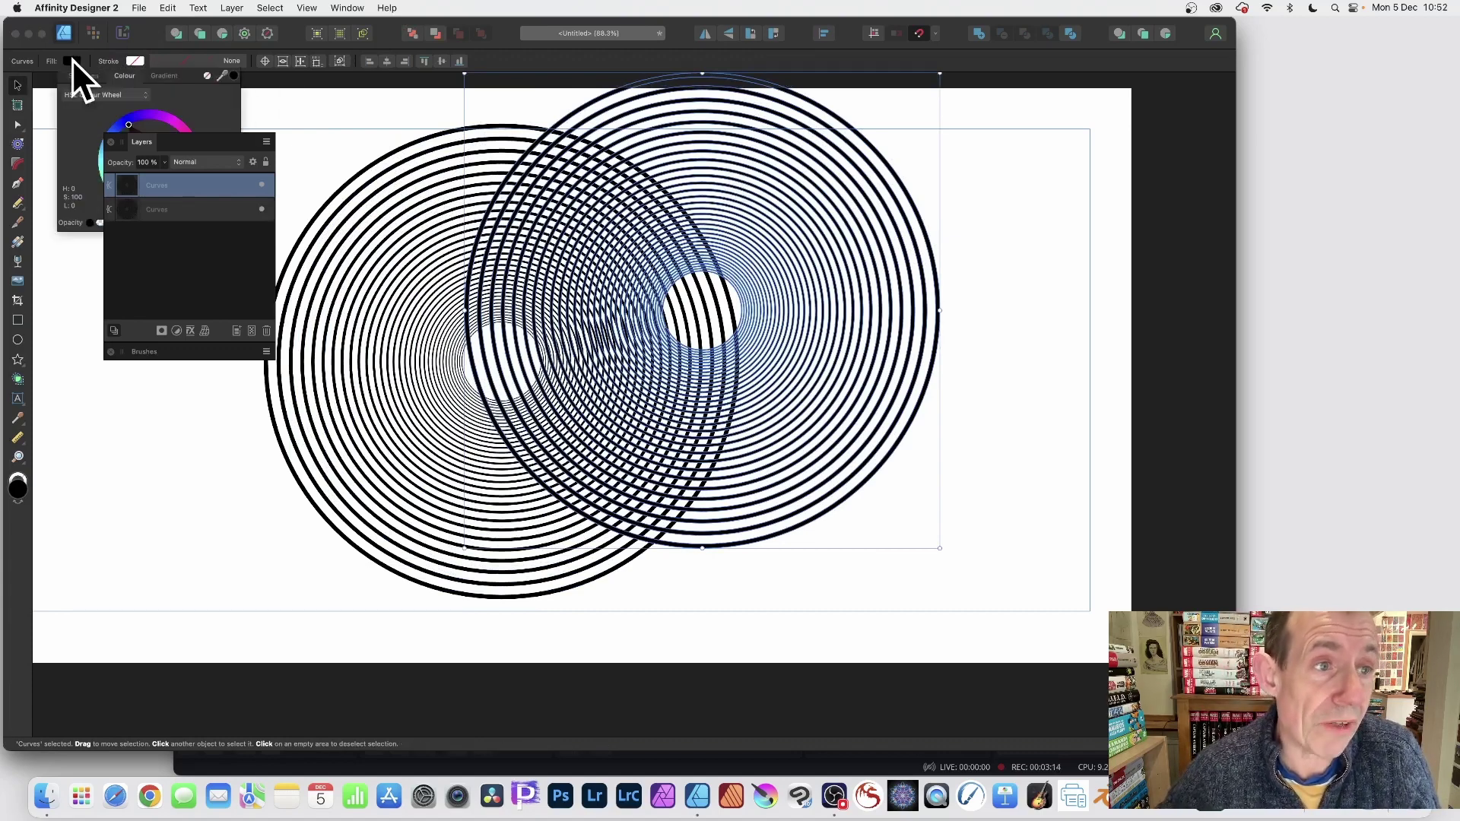
{"action": "left_click", "coordinate": [184, 131]}
{"action": "left_click_drag", "start_coordinate": [780, 211], "coordinate": [743, 246]}
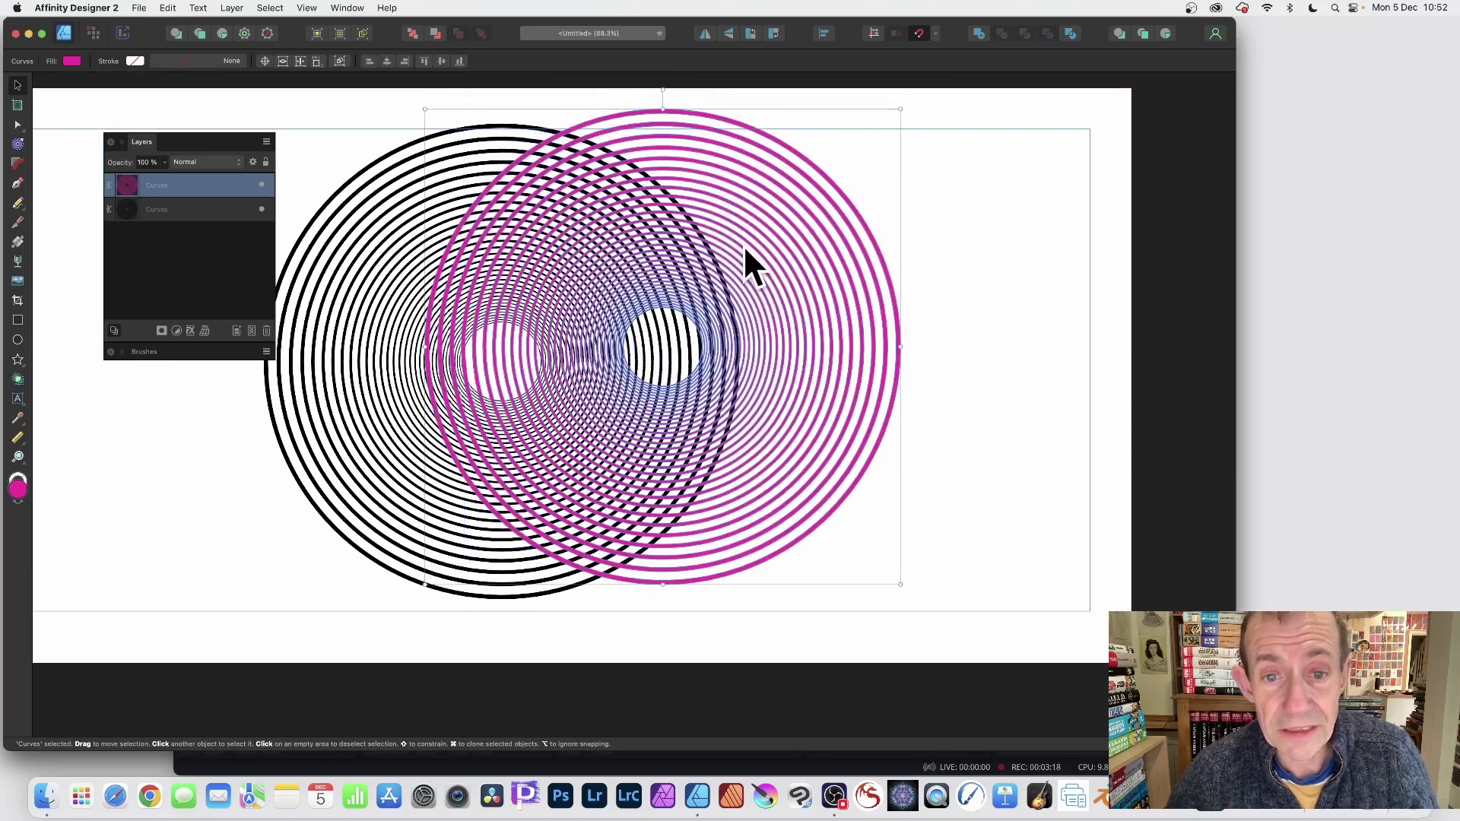
Give the magenta rings a 3D layer effect with a 3.5 px radius
{"action": "left_click", "coordinate": [190, 331]}
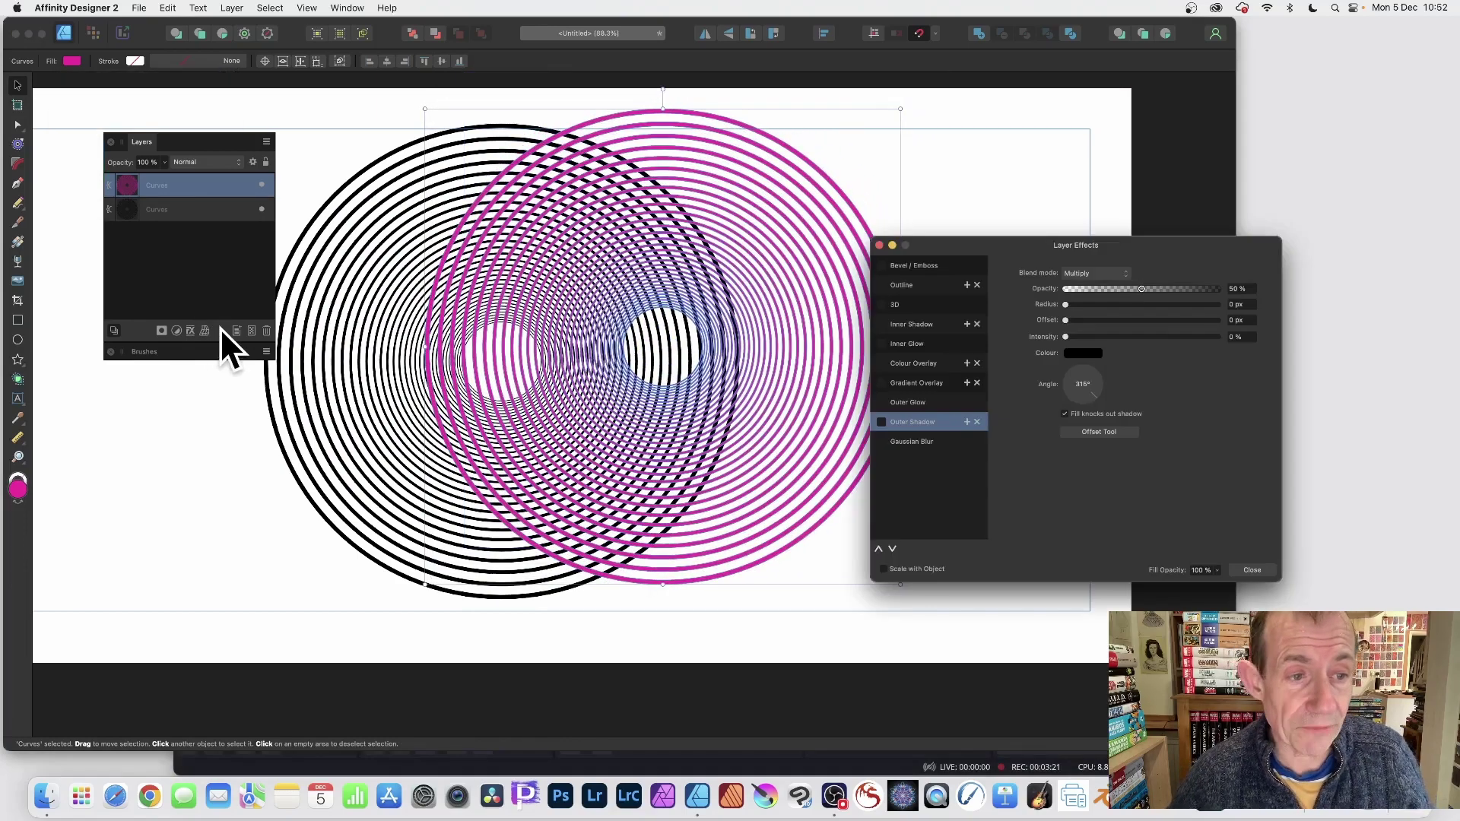
{"action": "left_click", "coordinate": [898, 304]}
{"action": "left_click_drag", "start_coordinate": [1129, 276], "coordinate": [1130, 274]}
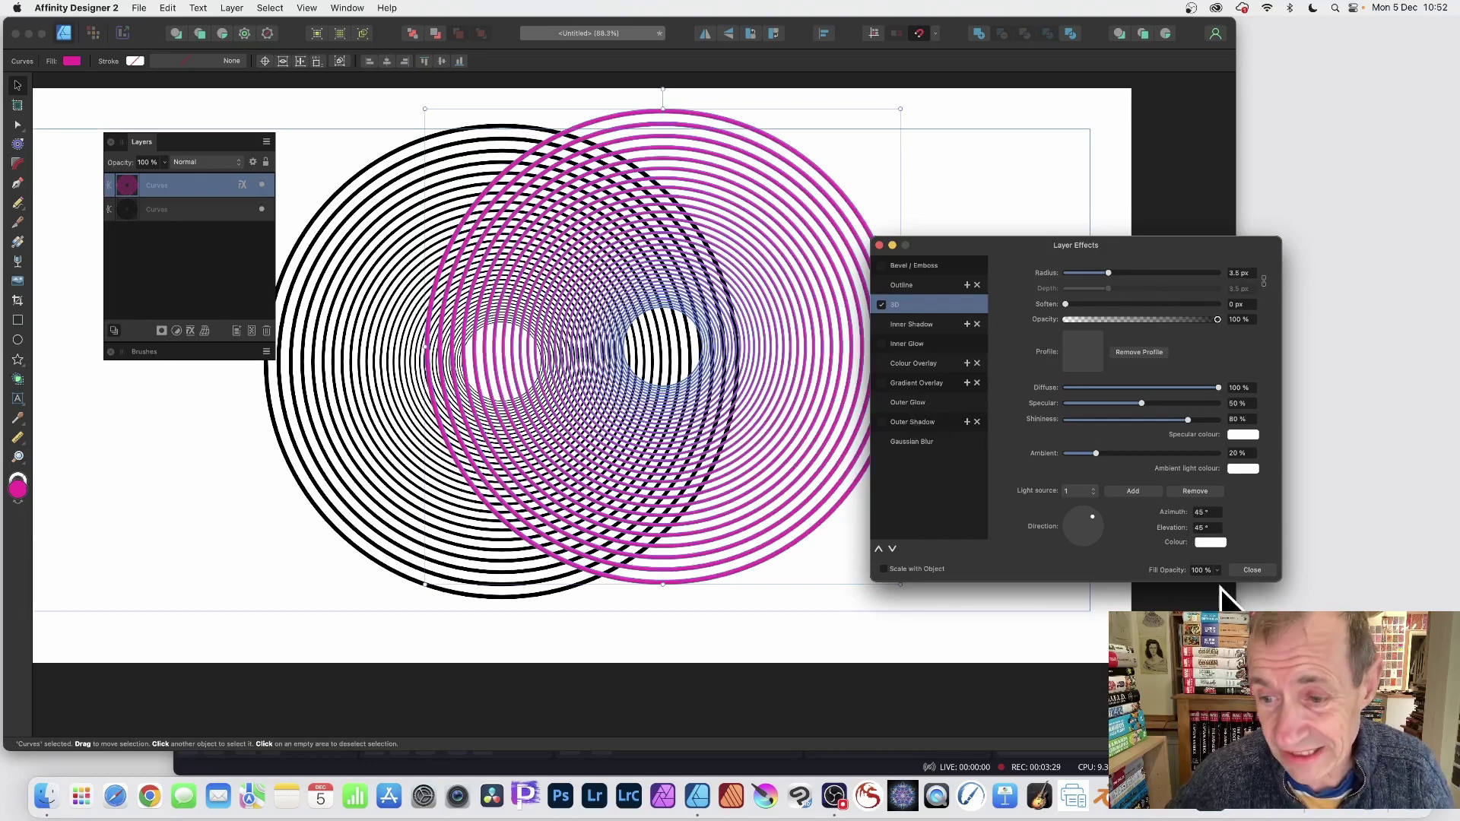
{"action": "left_click", "coordinate": [1256, 570]}
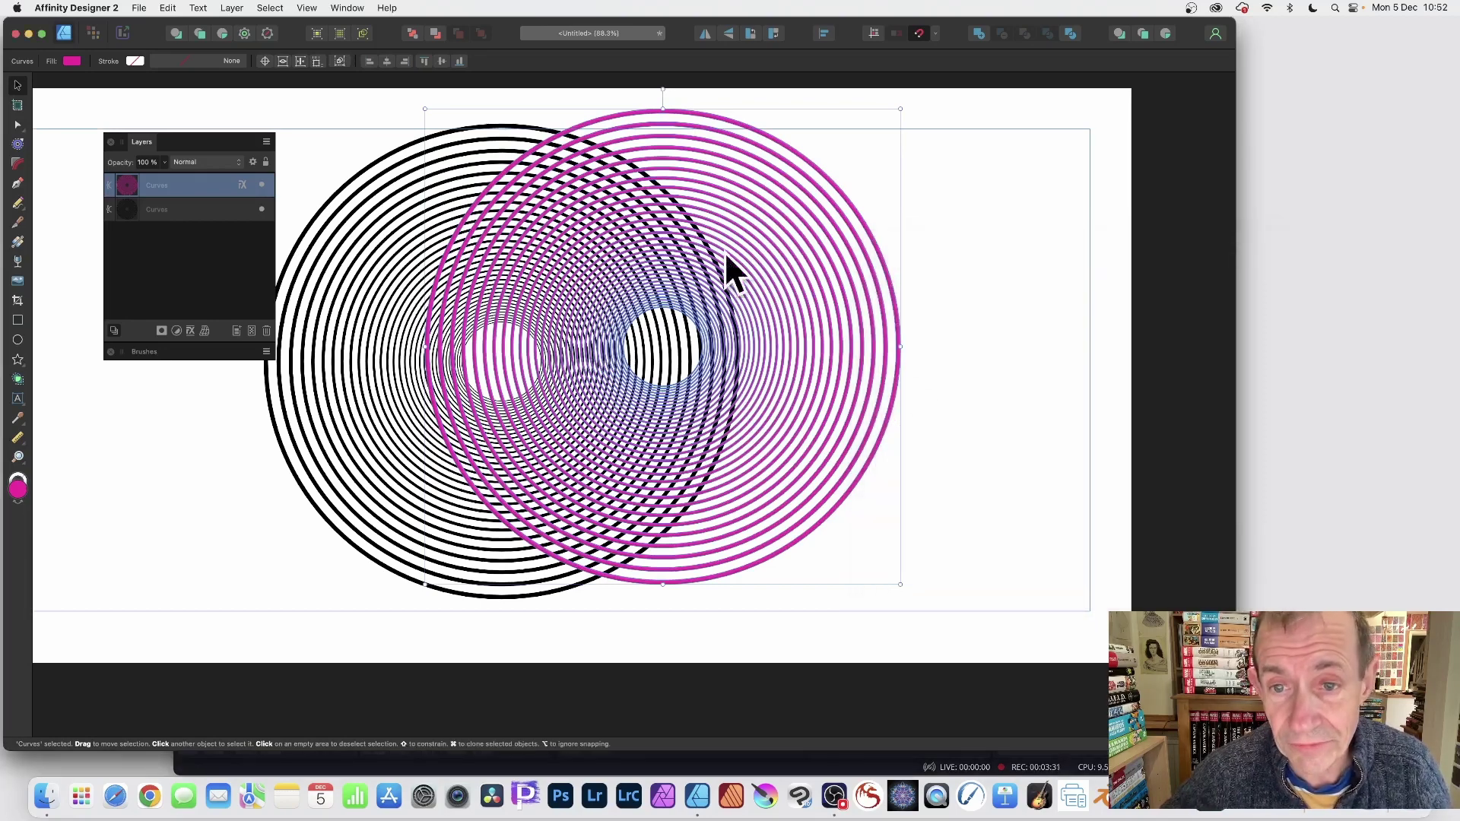
Drag the magenta Curves object right so it overlaps only the black rings' right side
{"action": "left_click_drag", "start_coordinate": [822, 266], "coordinate": [944, 263]}
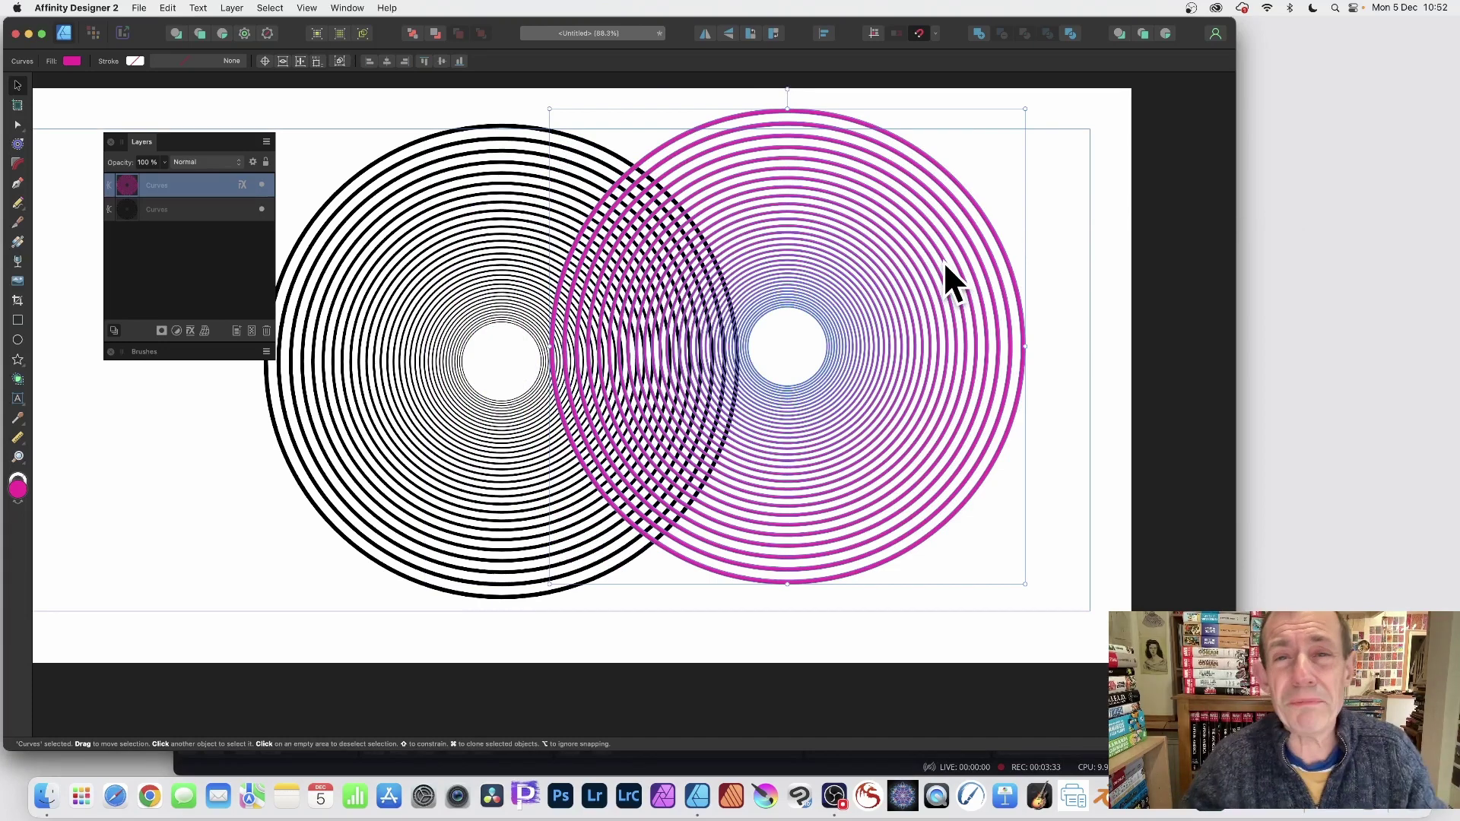